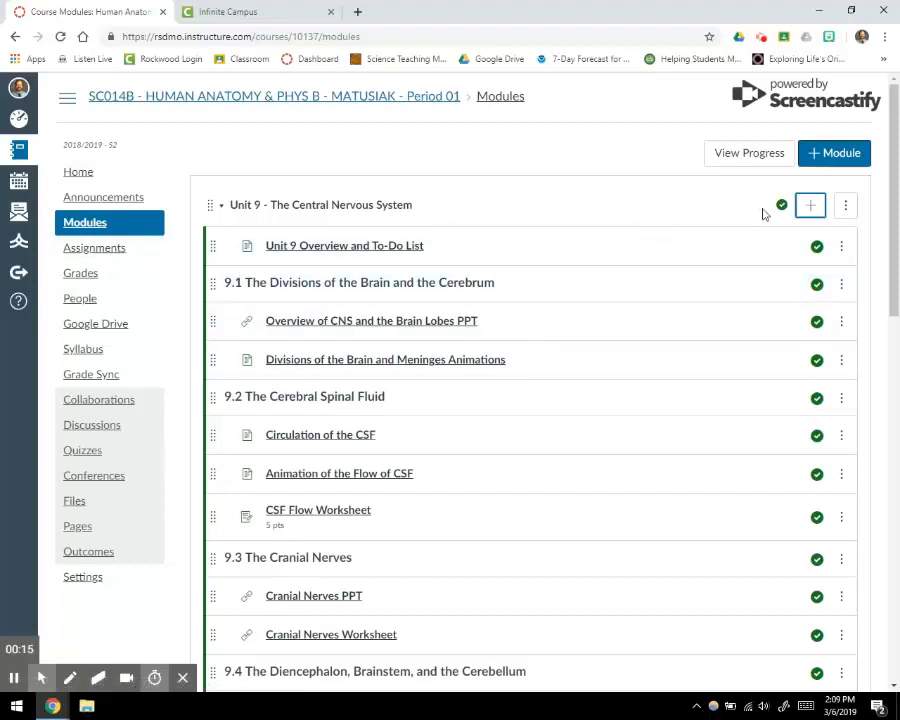
Add a new assignment named "Fake Canvas IC Assignment" to the Unit 9 - The Central Nervous System module
click(810, 214)
click(810, 214)
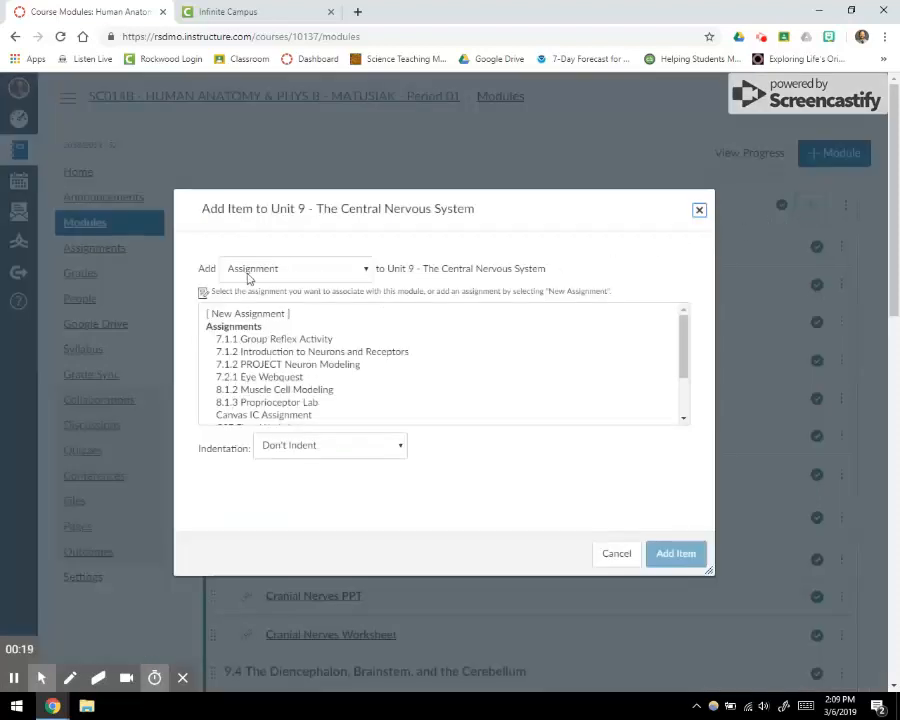
click(245, 314)
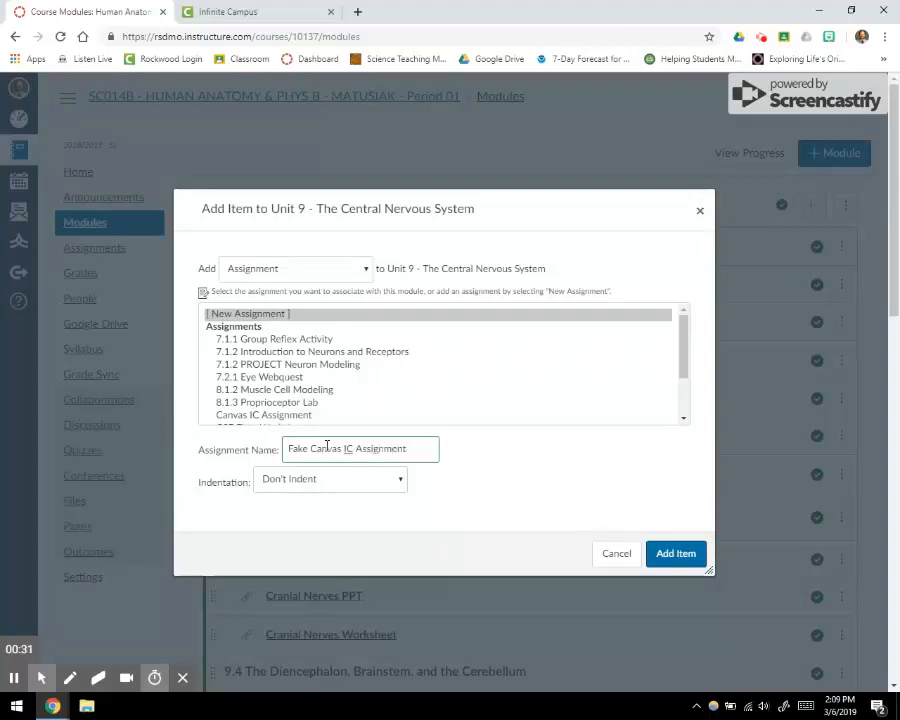
click(678, 558)
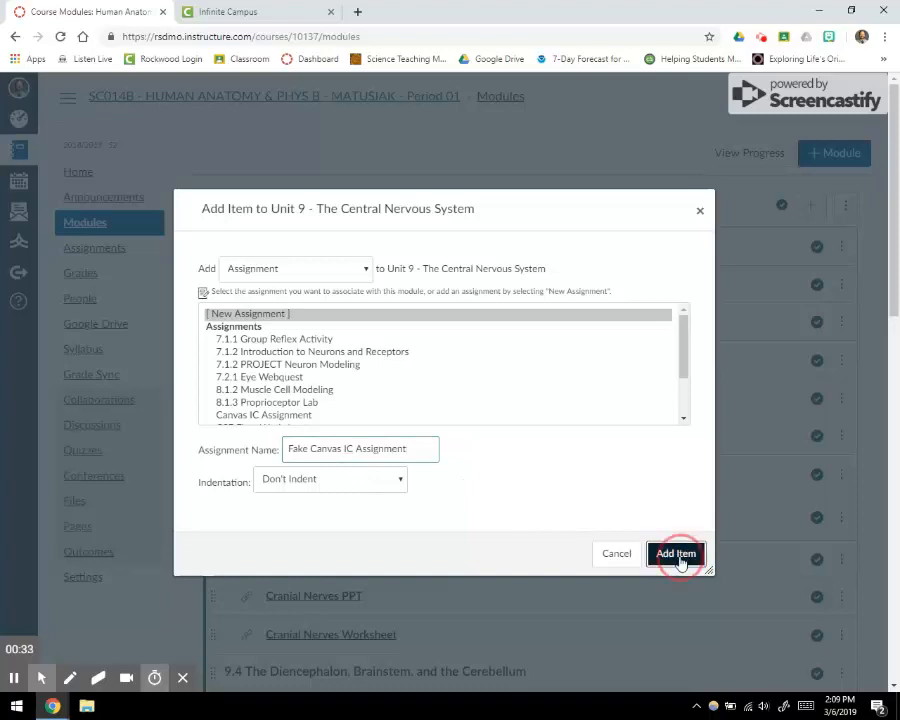
Open Fake Canvas IC Assignment from the Unit 9 module for editing and enter the description "Directions go here."
scroll(636, 474, down, 3)
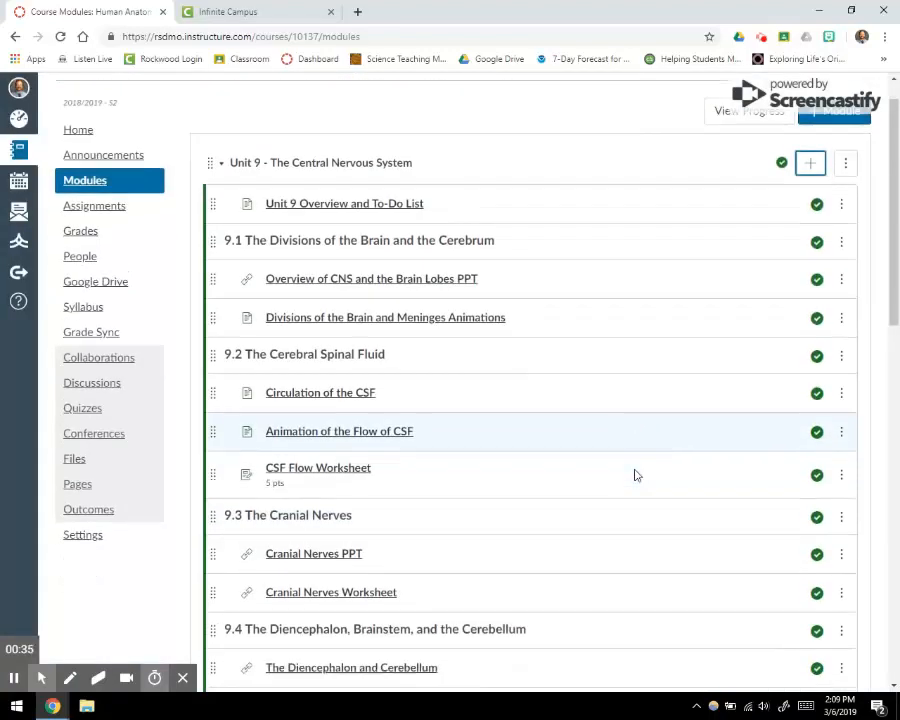
scroll(600, 470, down, 2)
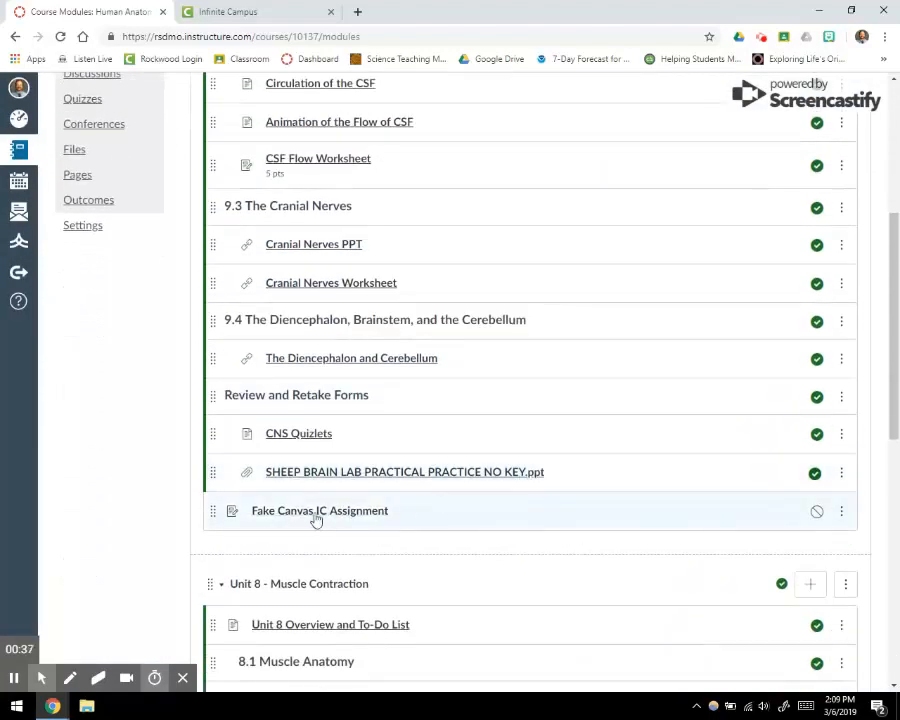
click(304, 516)
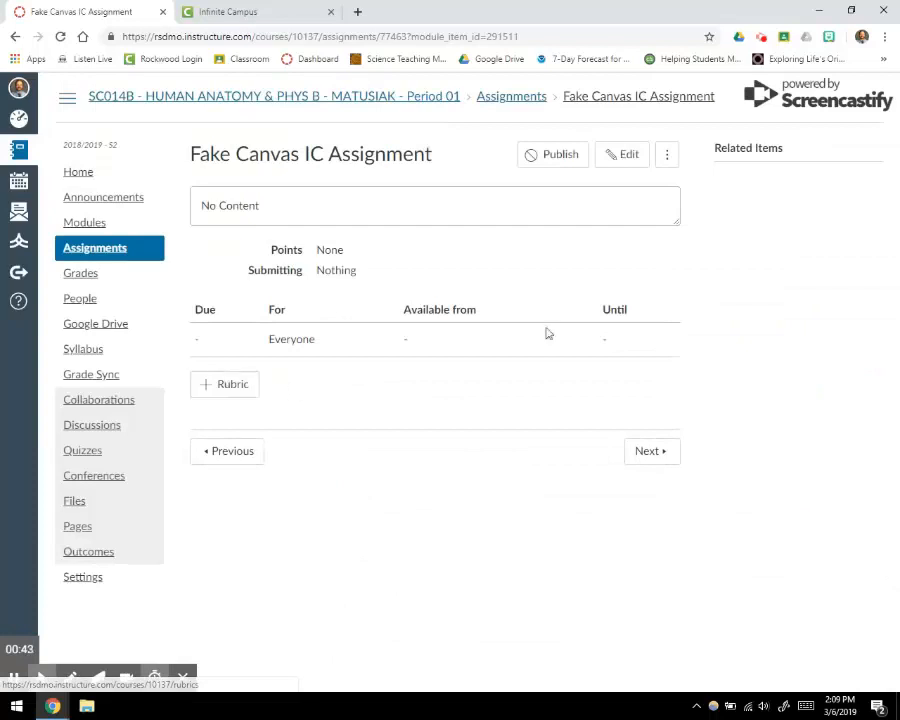
click(626, 161)
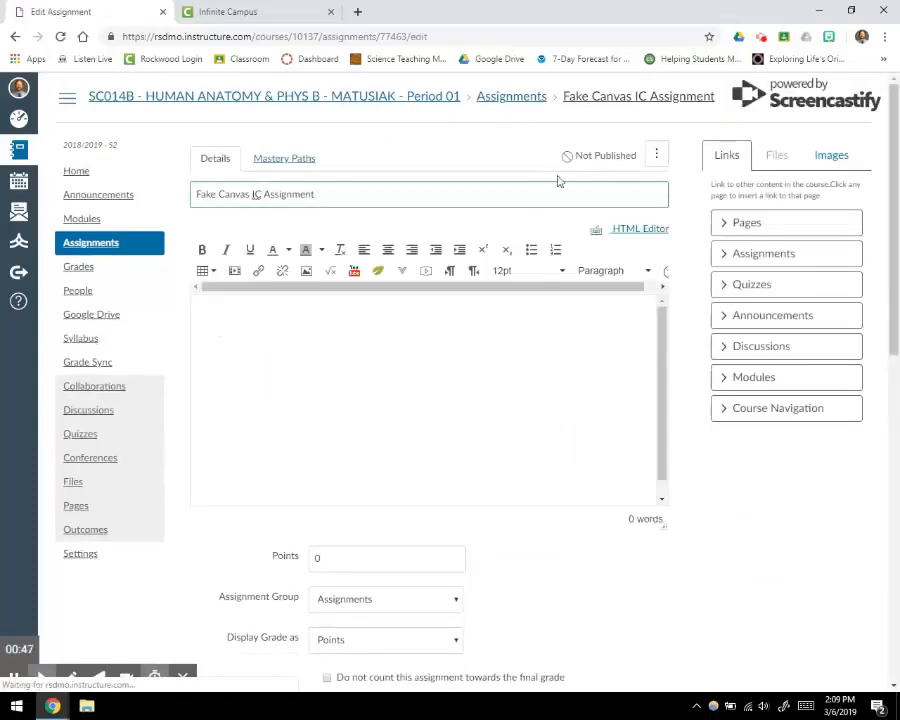
click(355, 322)
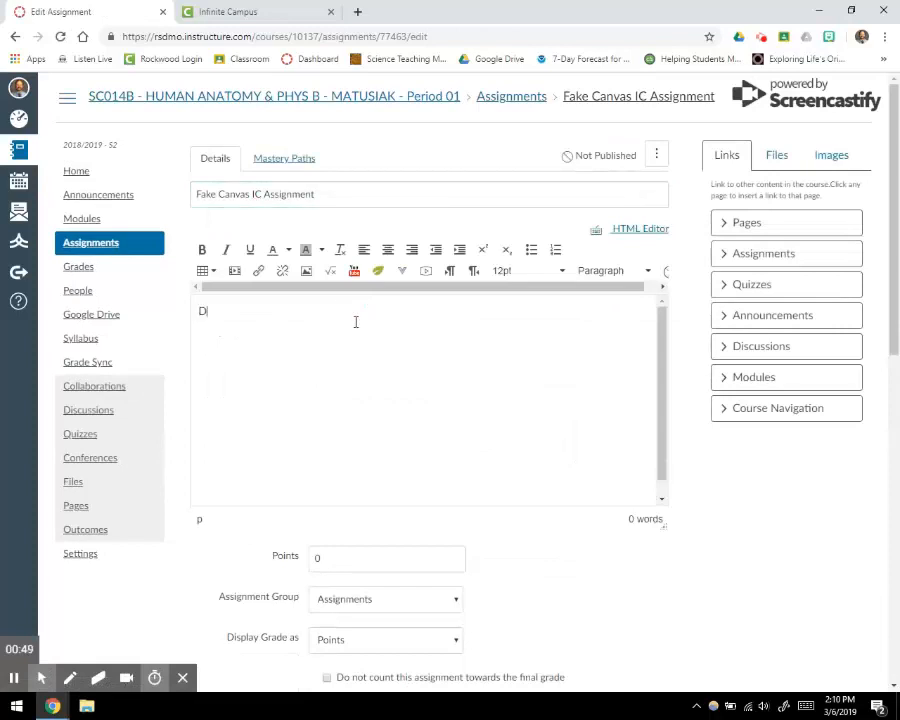
text(Directions go here.)
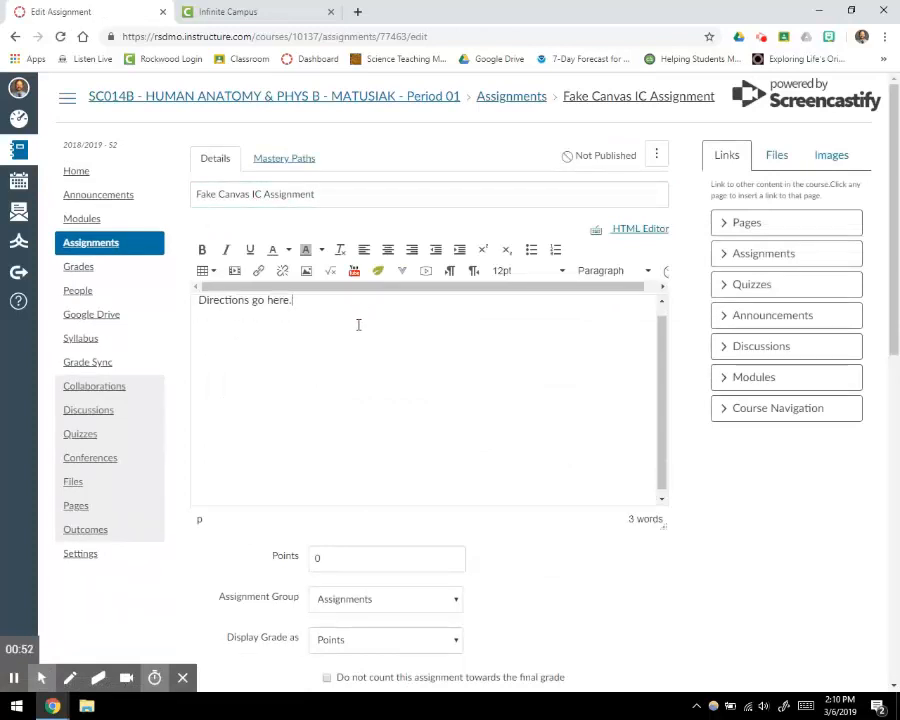
Set the assignment's points to 10
scroll(348, 472, down, 2)
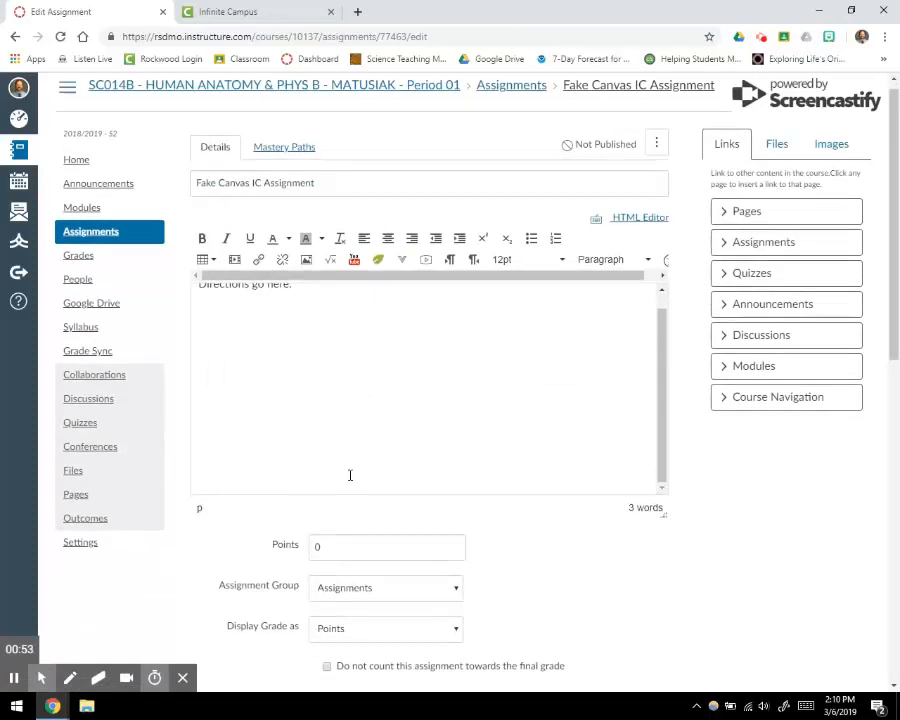
click(314, 418)
text(10)
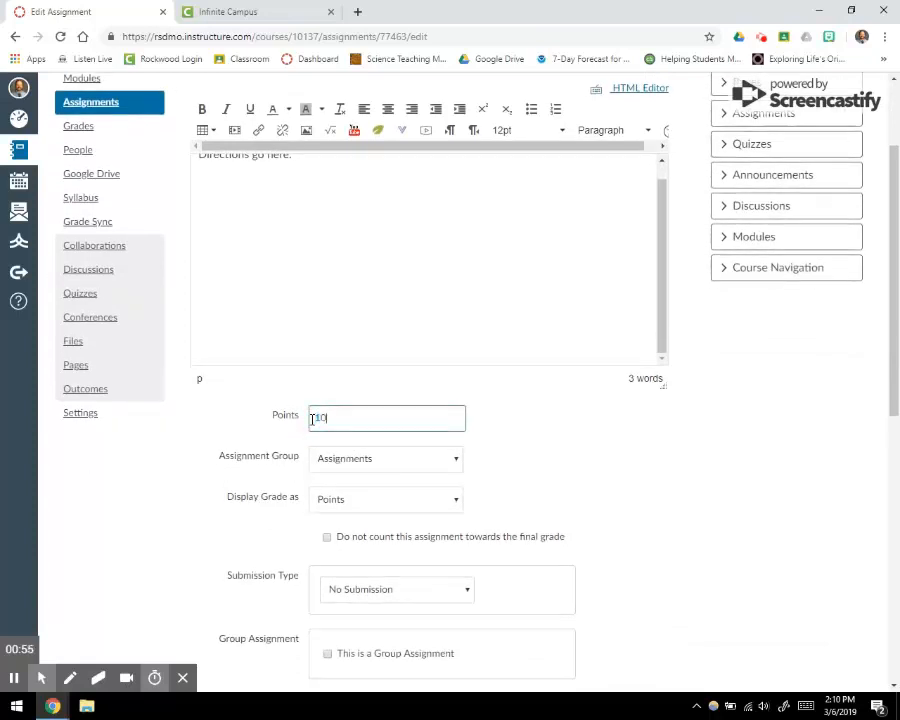
Try External Tool as the submission type, look through the list of available external tools, and cancel the tool selection
scroll(347, 421, down, 3)
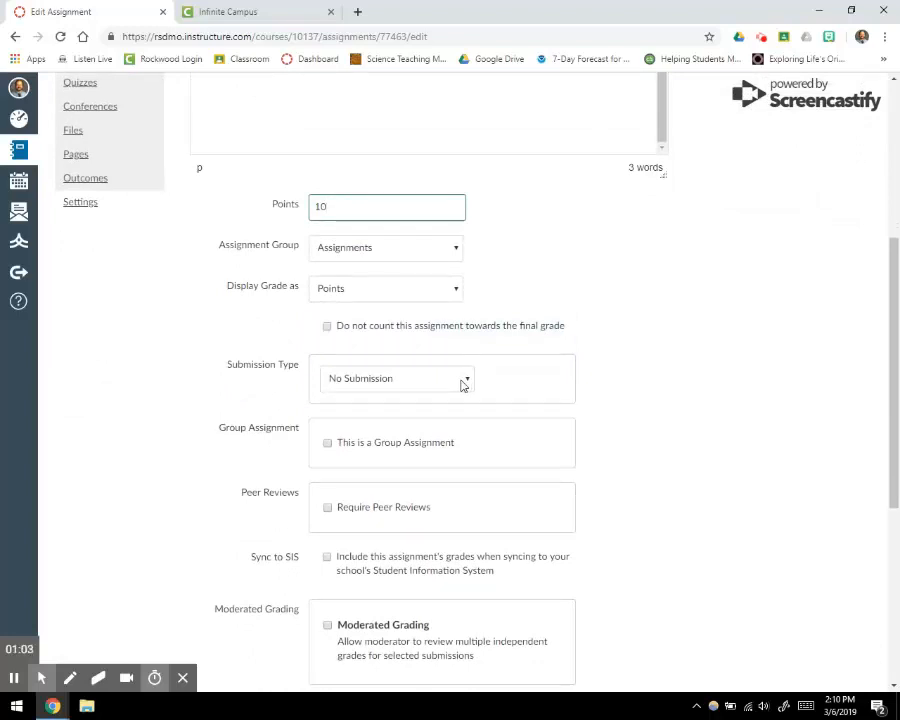
click(463, 380)
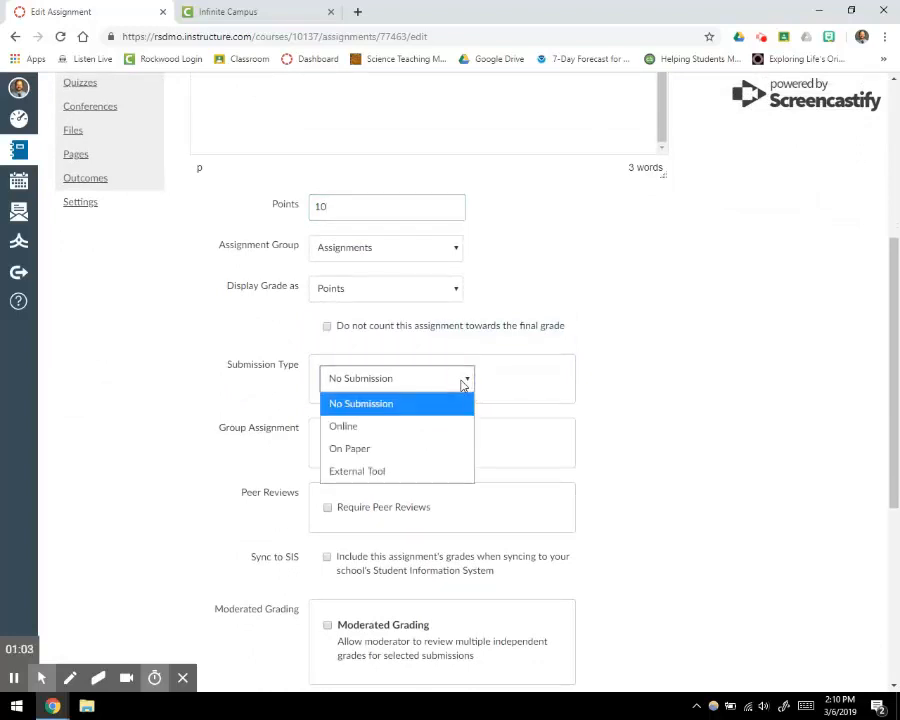
click(366, 472)
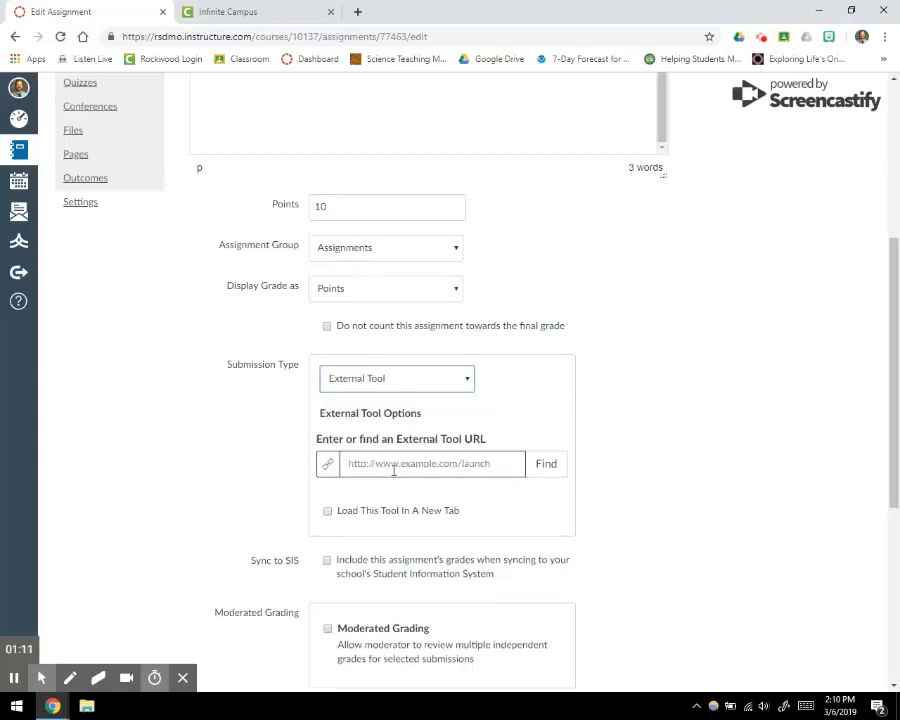
click(541, 463)
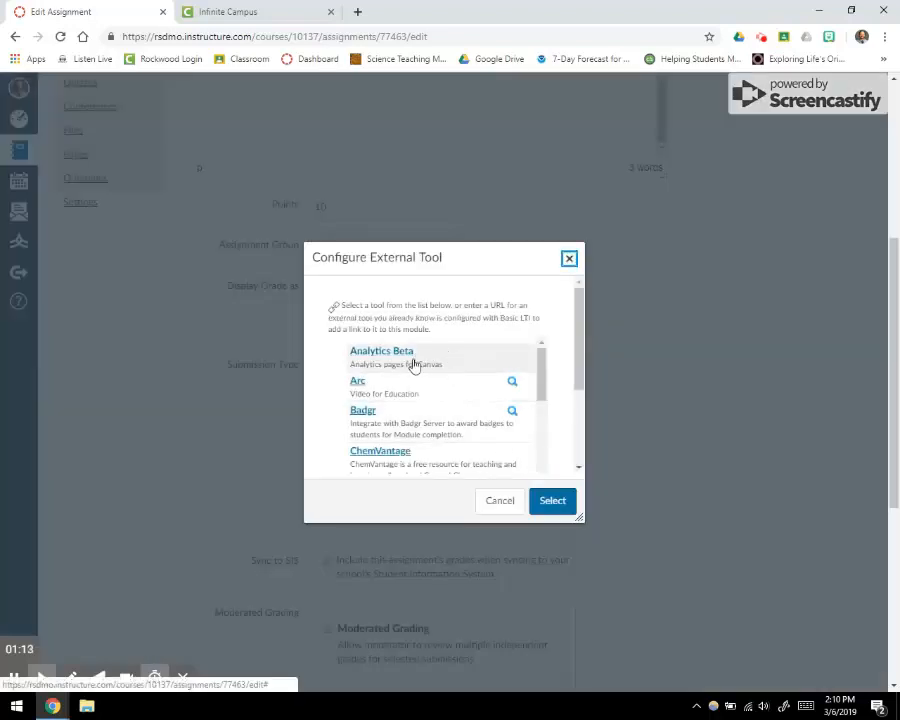
scroll(410, 364, down, 3)
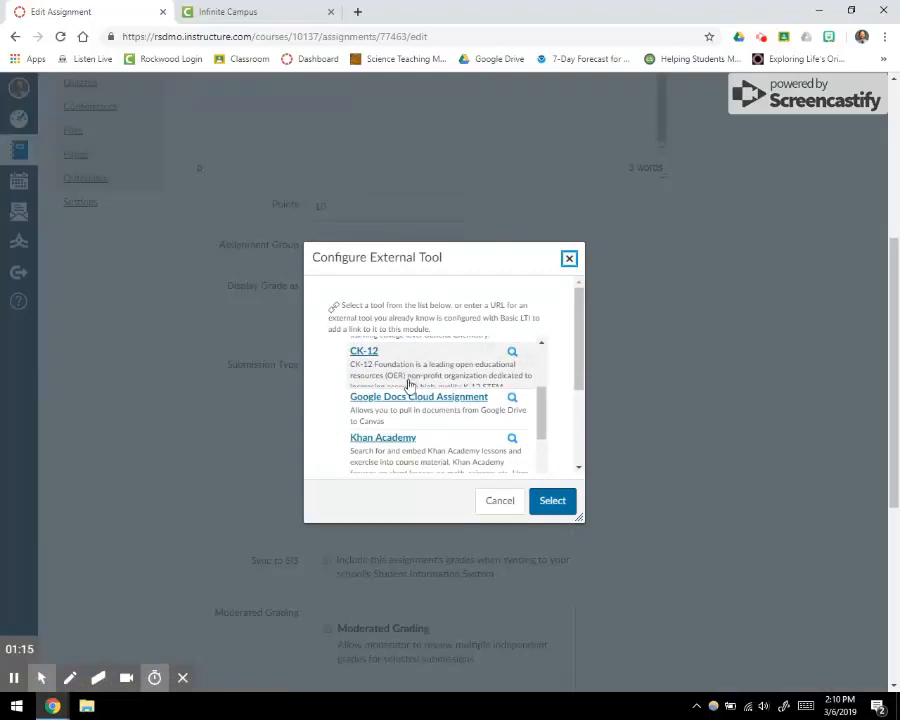
scroll(412, 380, down, 2)
scroll(416, 390, up, 4)
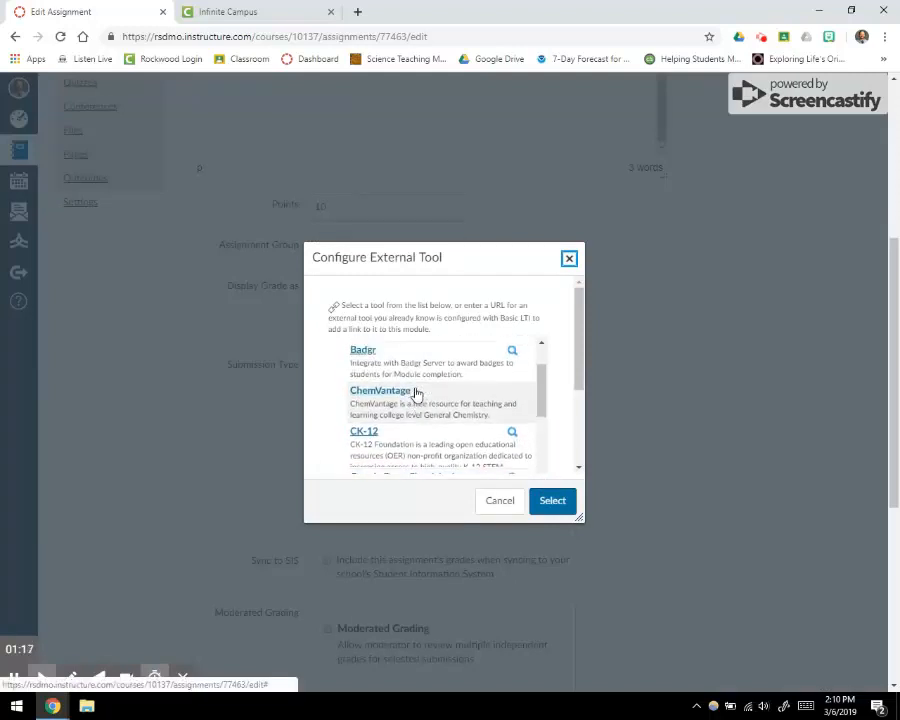
scroll(416, 392, up, 2)
scroll(416, 392, down, 3)
scroll(416, 392, down, 2)
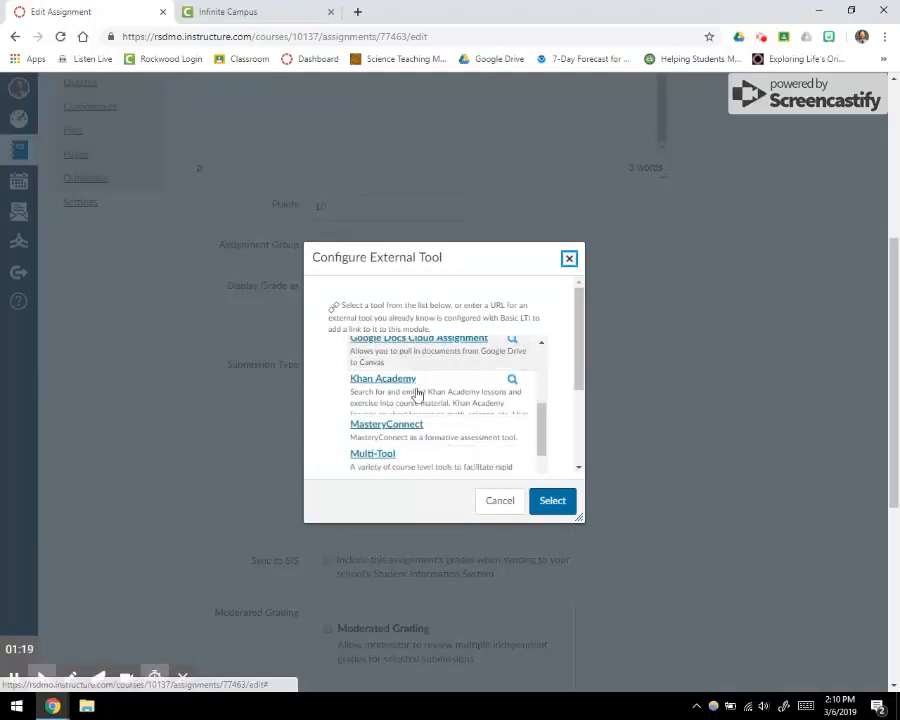
click(512, 508)
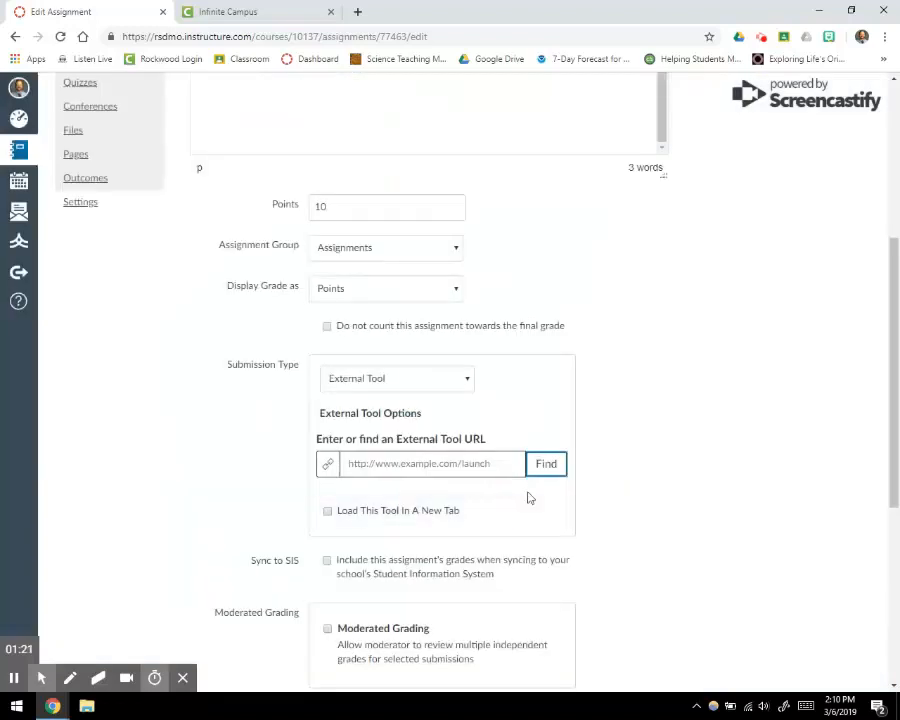
Set the submission type to Online with Text Entry and include the assignment's grades in the SIS sync
click(453, 389)
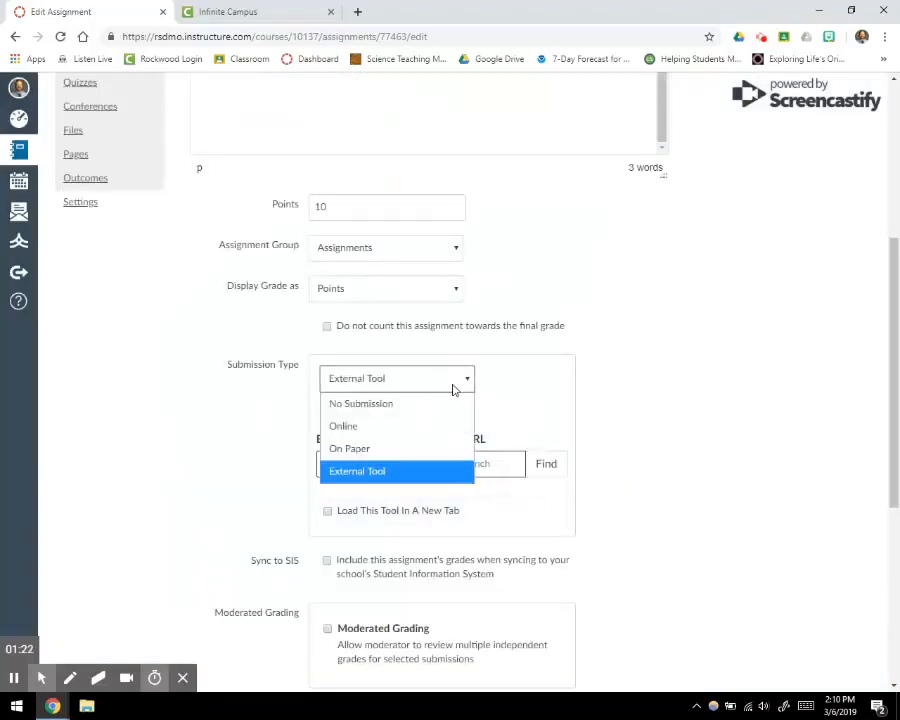
click(407, 428)
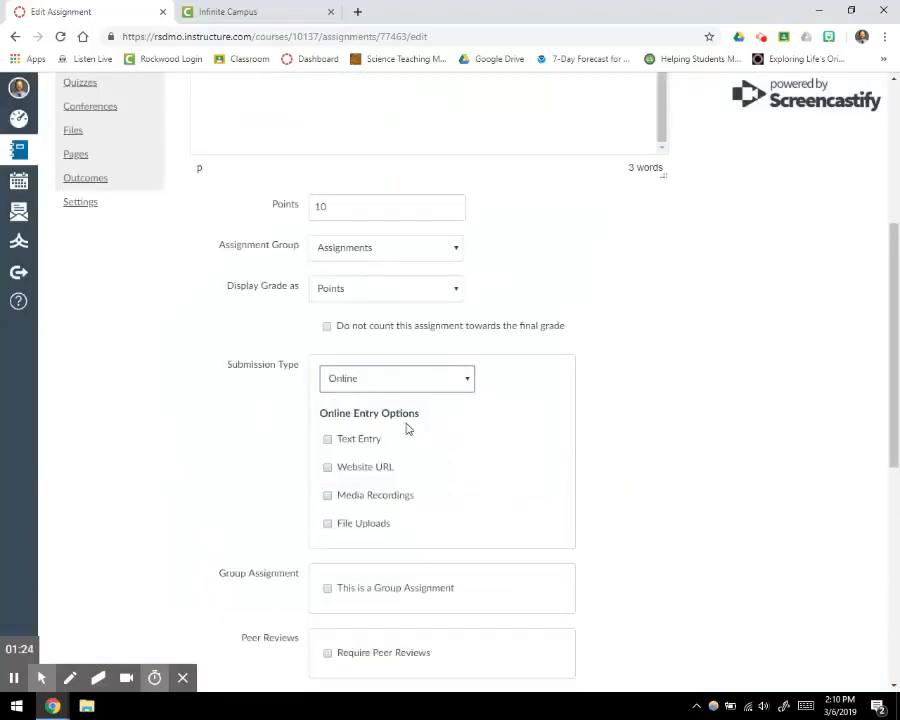
click(328, 446)
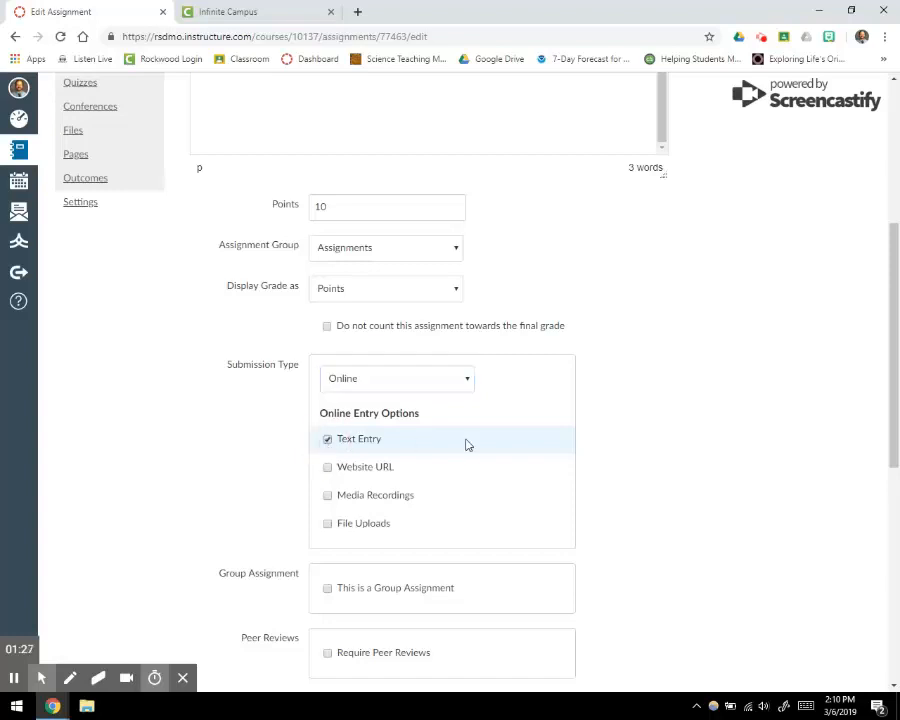
scroll(468, 442, down, 3)
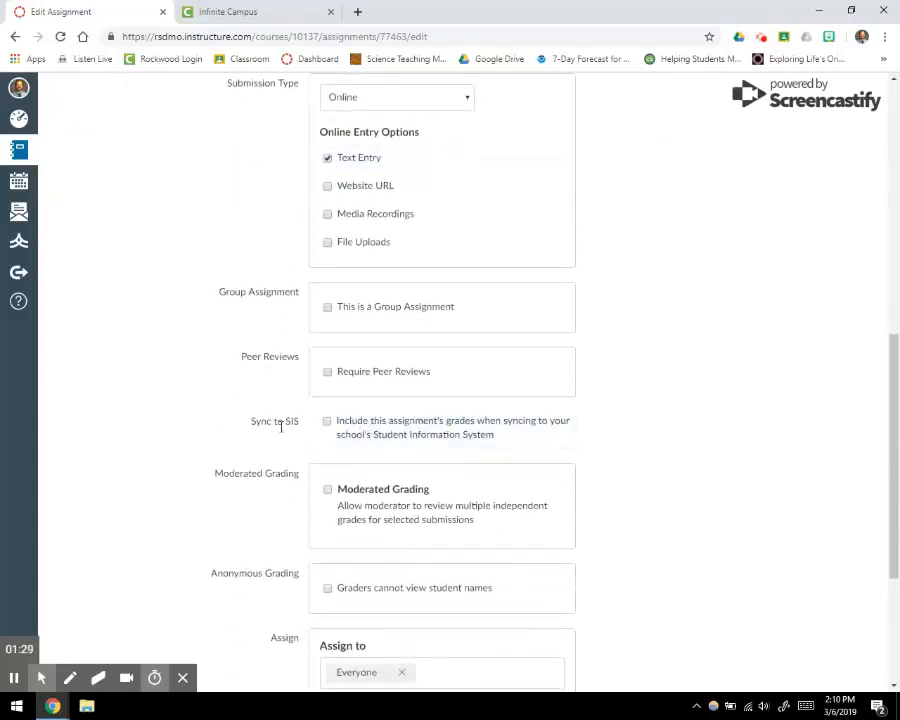
click(327, 421)
Set the due date for everyone to March 7, 2019, and save and publish the assignment
scroll(631, 432, down, 3)
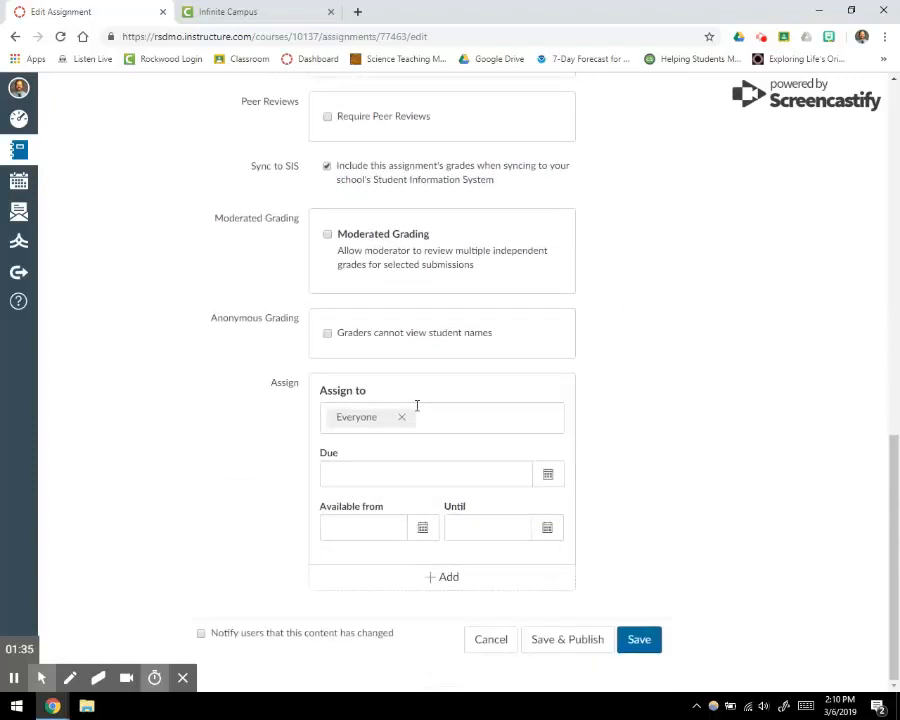
click(372, 474)
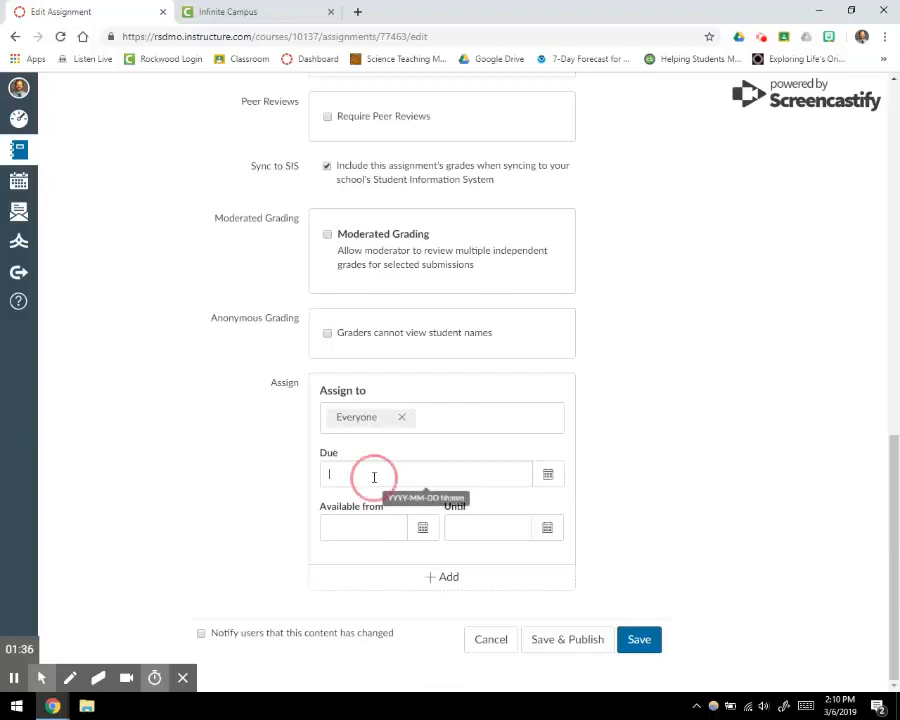
click(547, 474)
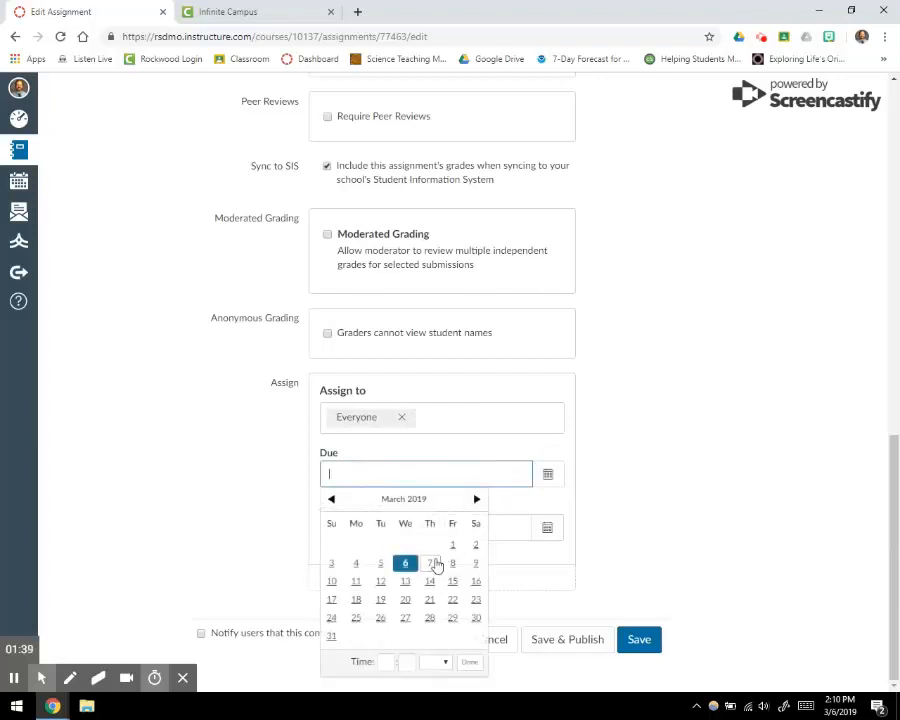
click(430, 565)
click(643, 452)
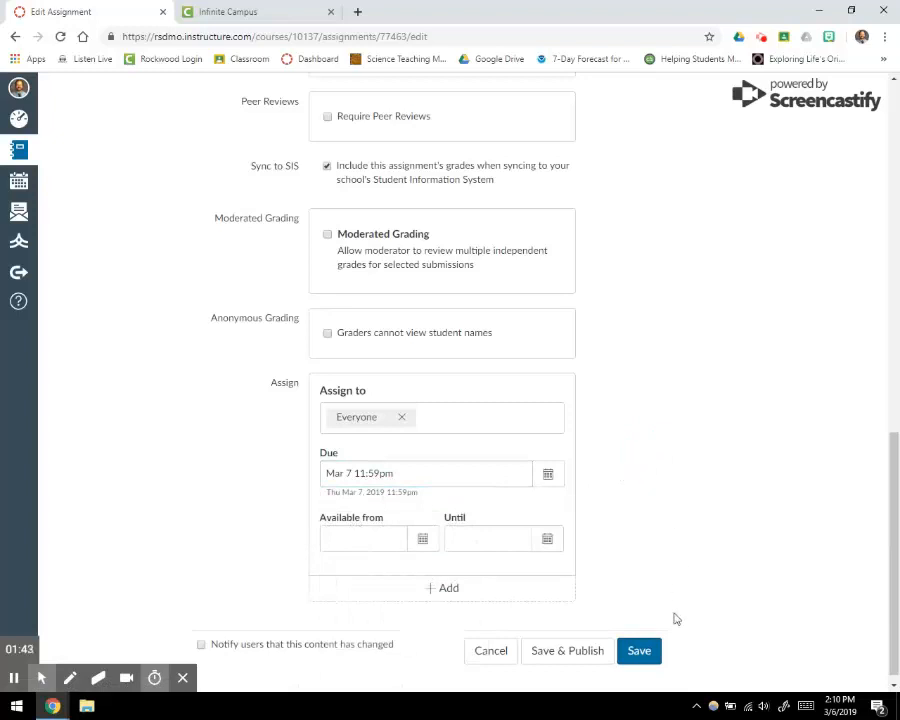
click(568, 652)
click(568, 651)
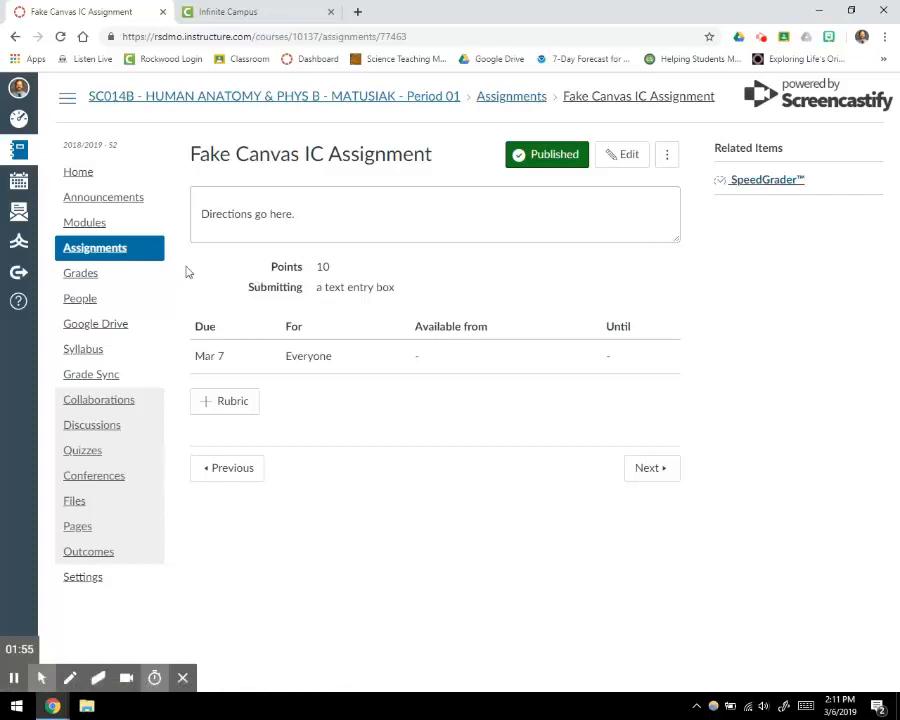
Check the SIS sync status of Fake Canvas IC Assignment in the course's assignment list
click(88, 254)
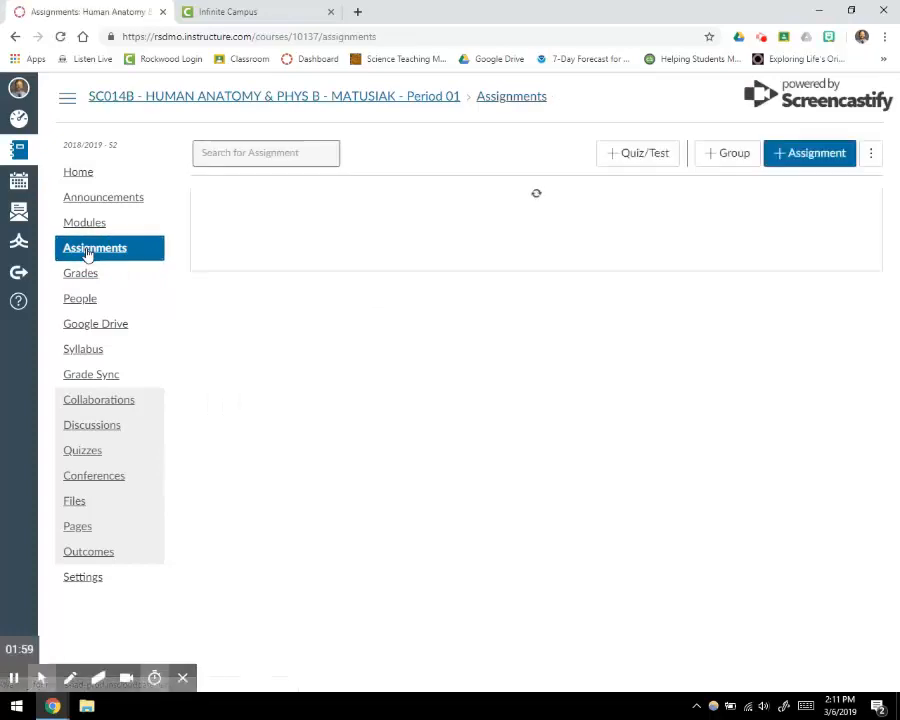
scroll(461, 277, down, 2)
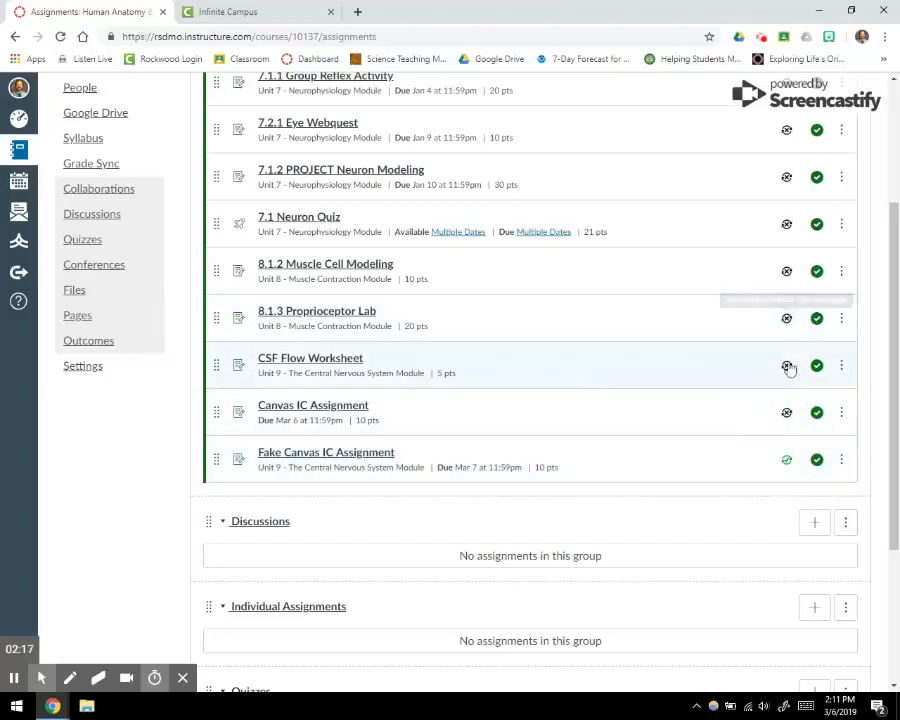
click(786, 461)
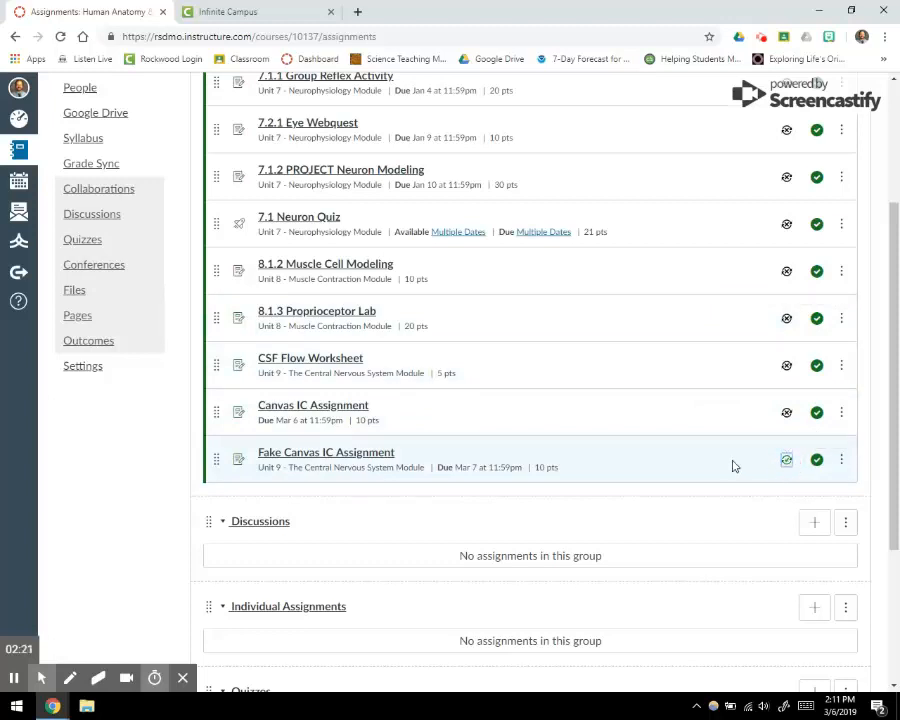
Open Fake Canvas IC Assignment in SpeedGrader and enter a grade of 10 for the first student
click(355, 457)
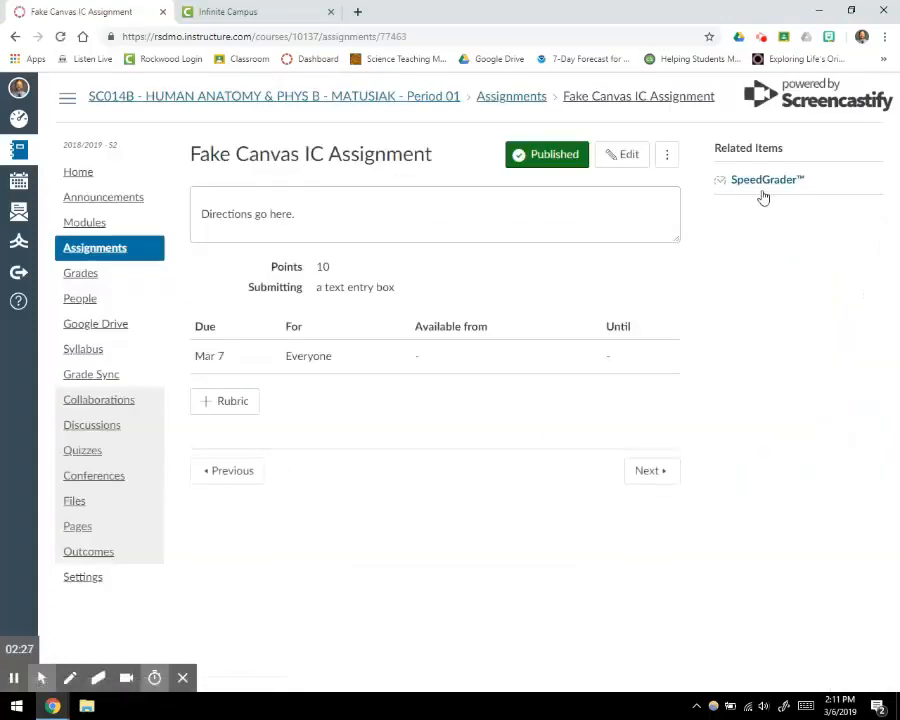
click(762, 184)
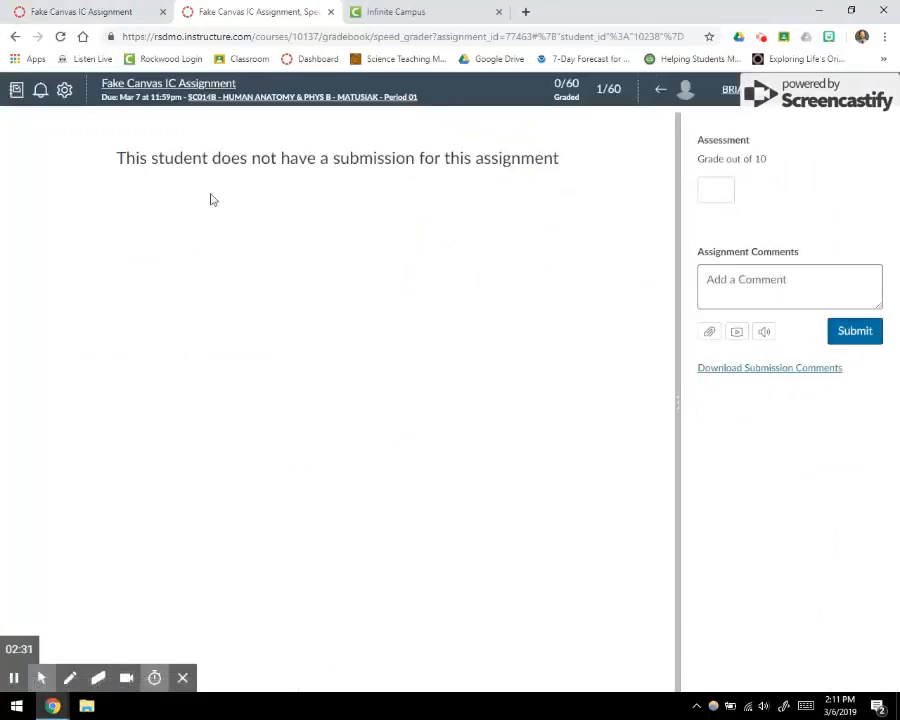
click(717, 194)
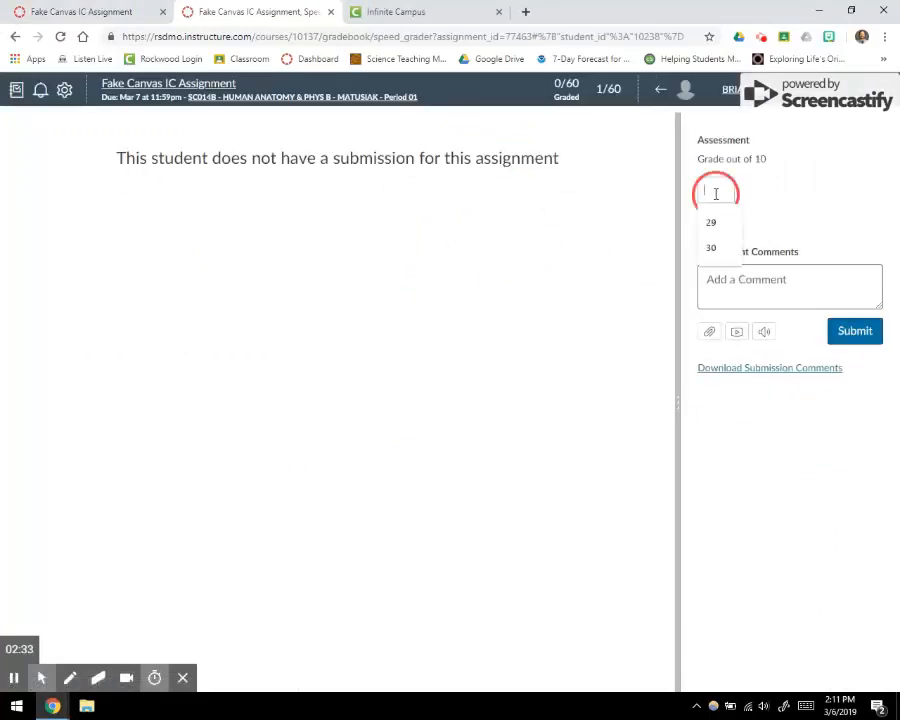
text(10)
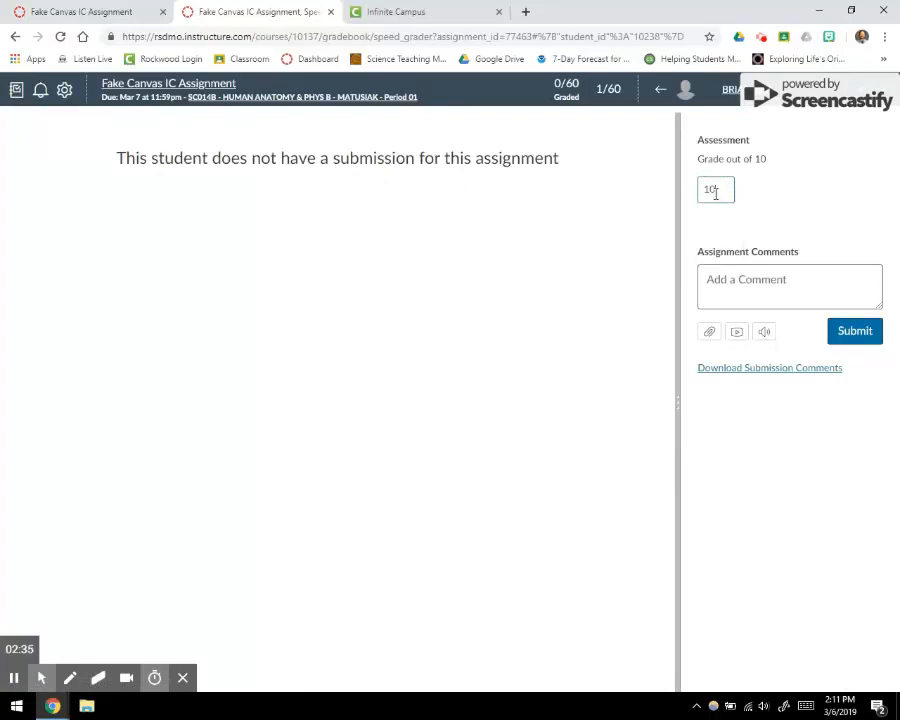
Submit the first student's grade, and enter and submit a grade of 10 for each of the next three students
click(841, 333)
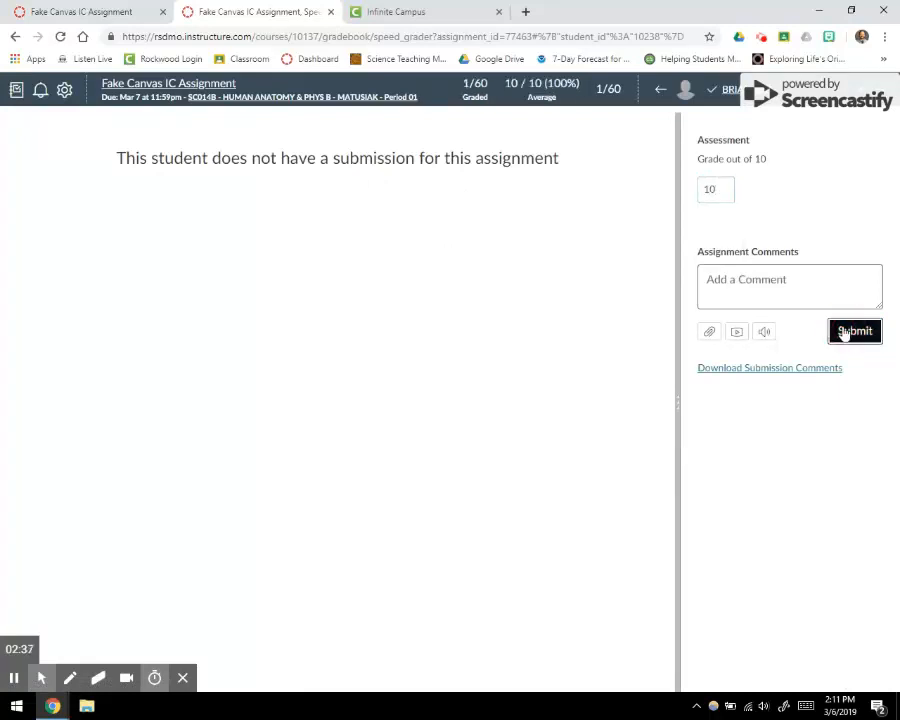
click(885, 94)
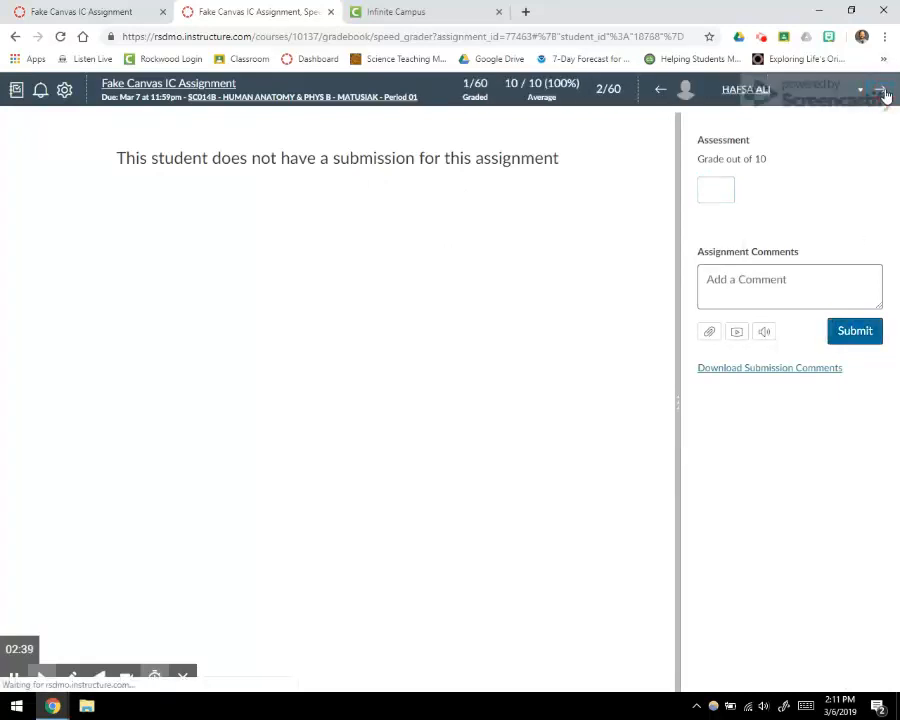
click(727, 189)
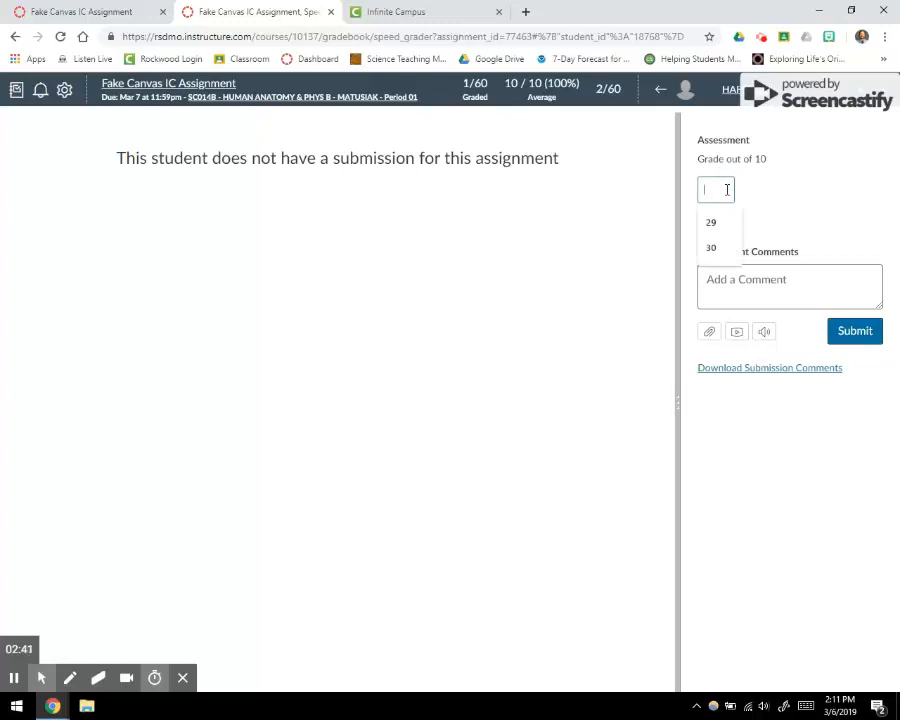
text(10)
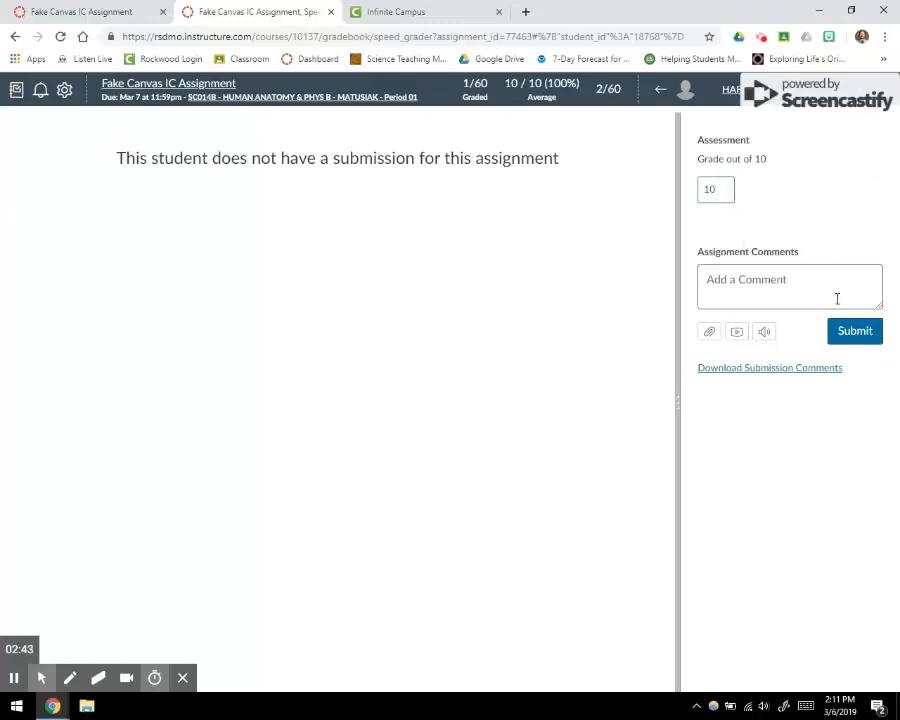
click(847, 329)
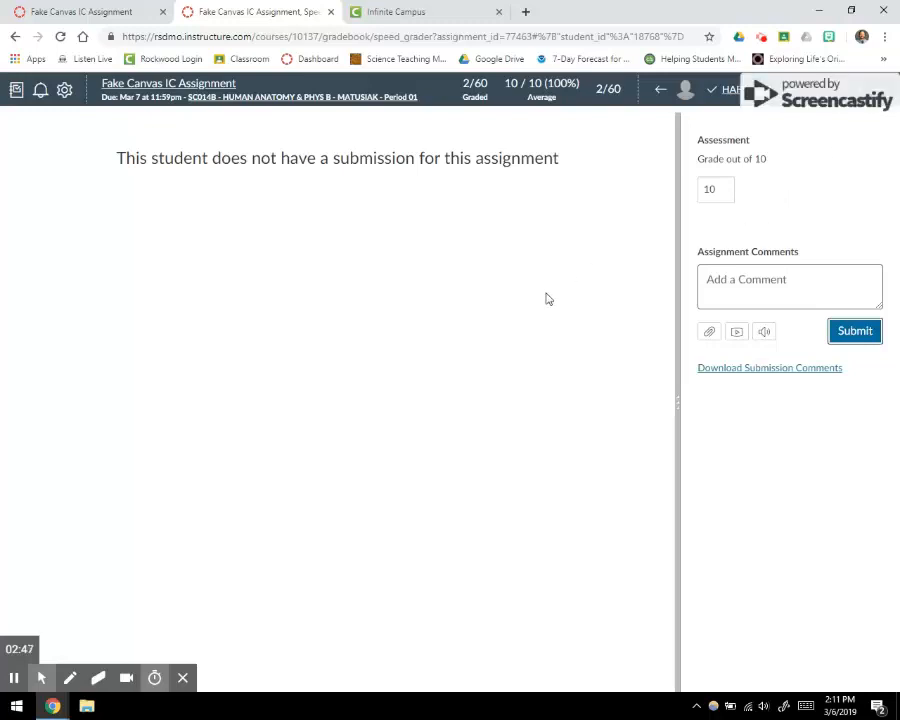
click(718, 188)
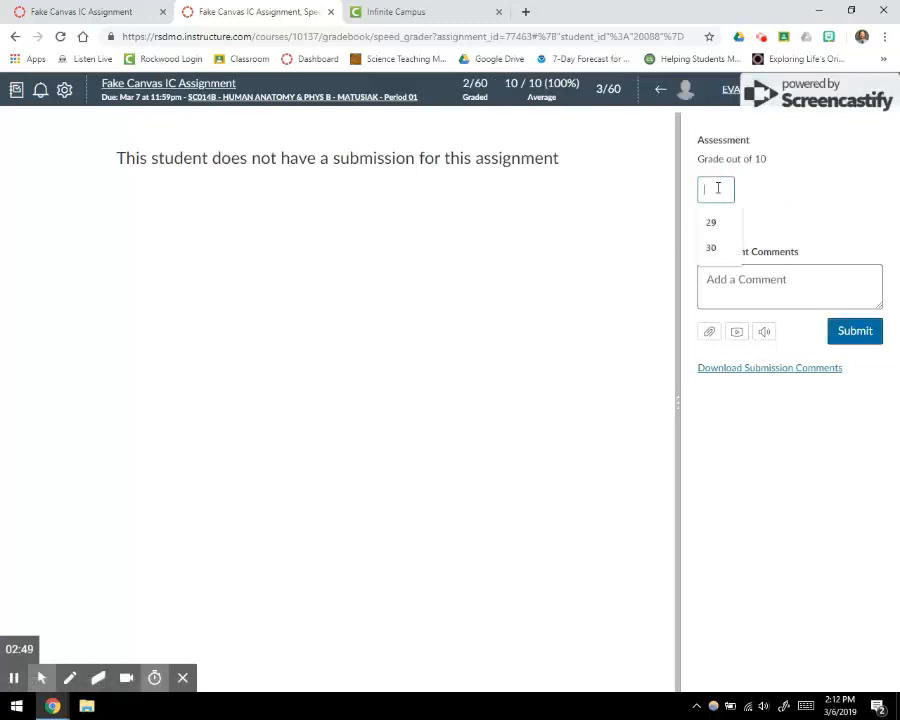
text(10)
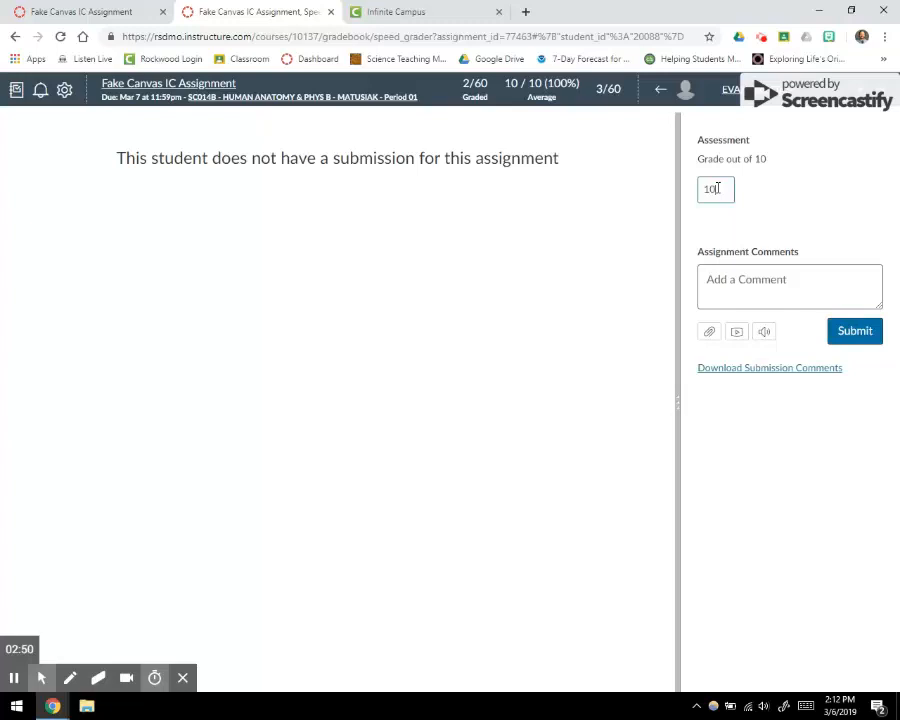
click(854, 330)
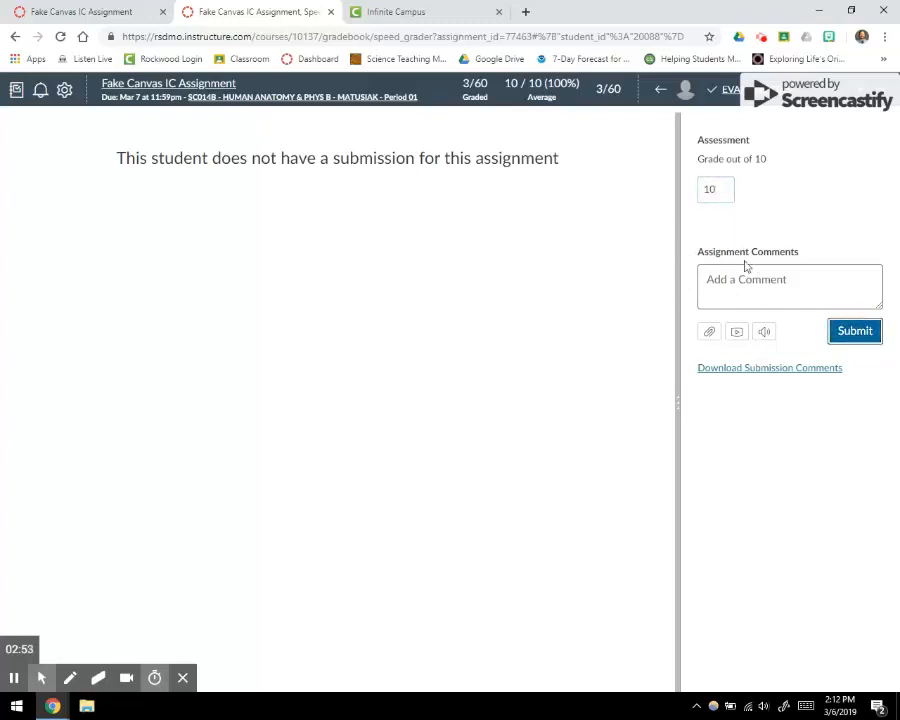
click(722, 191)
text(10)
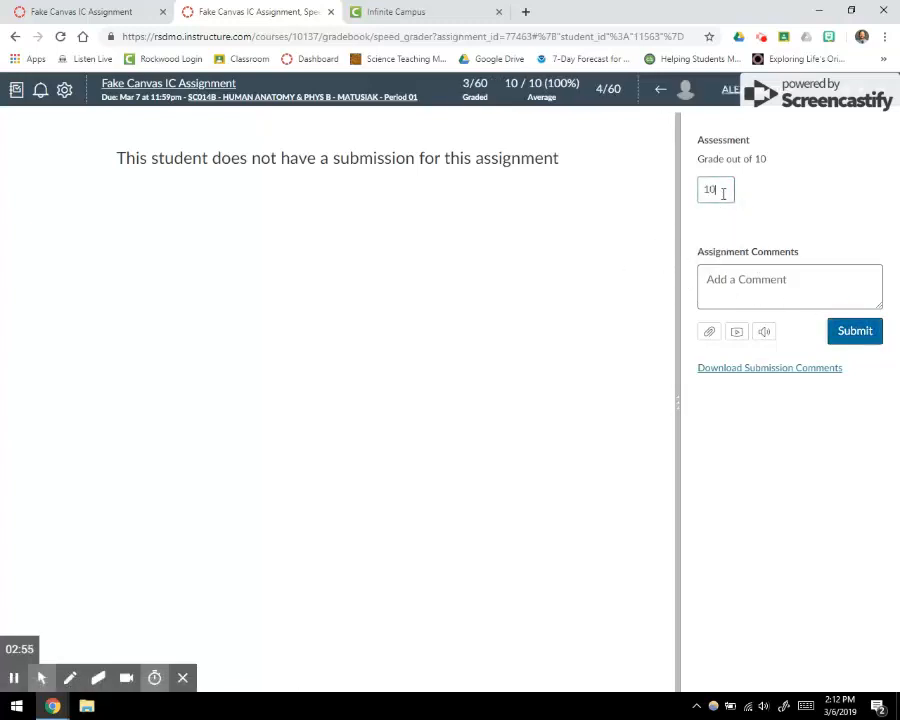
click(855, 330)
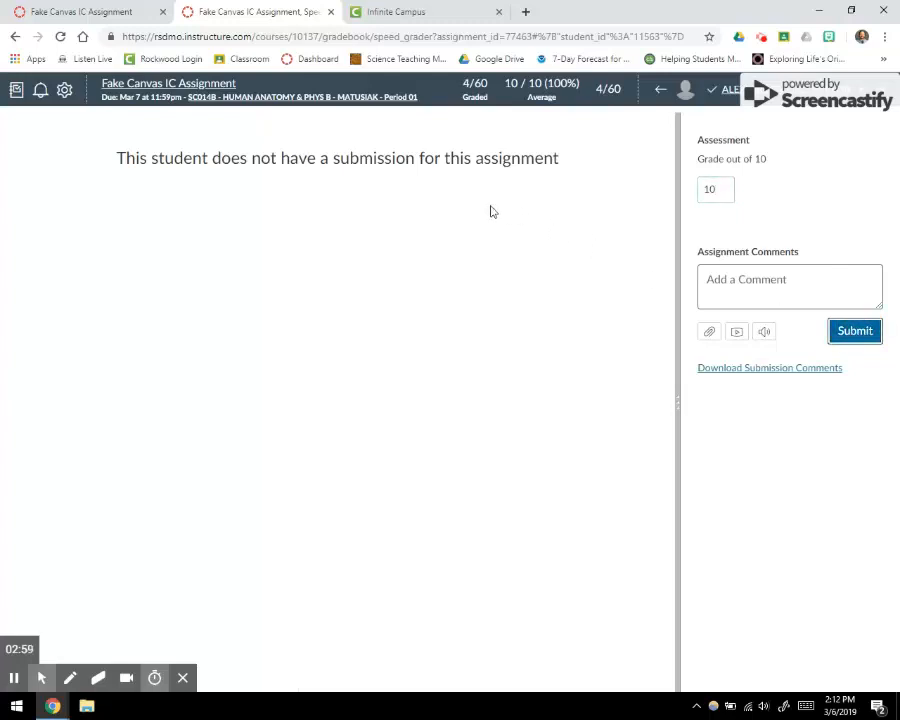
Open the course gradebook, check the Fake Canvas IC Assignment scores, and sync the grades to Rockwood SD - IC GPB
click(16, 91)
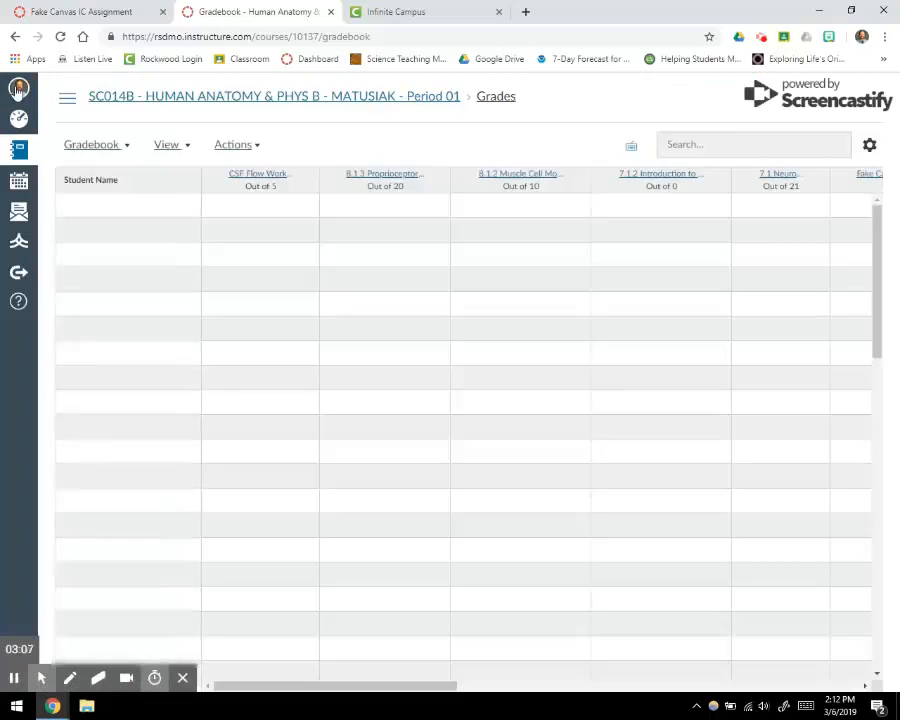
drag(424, 688, 616, 699)
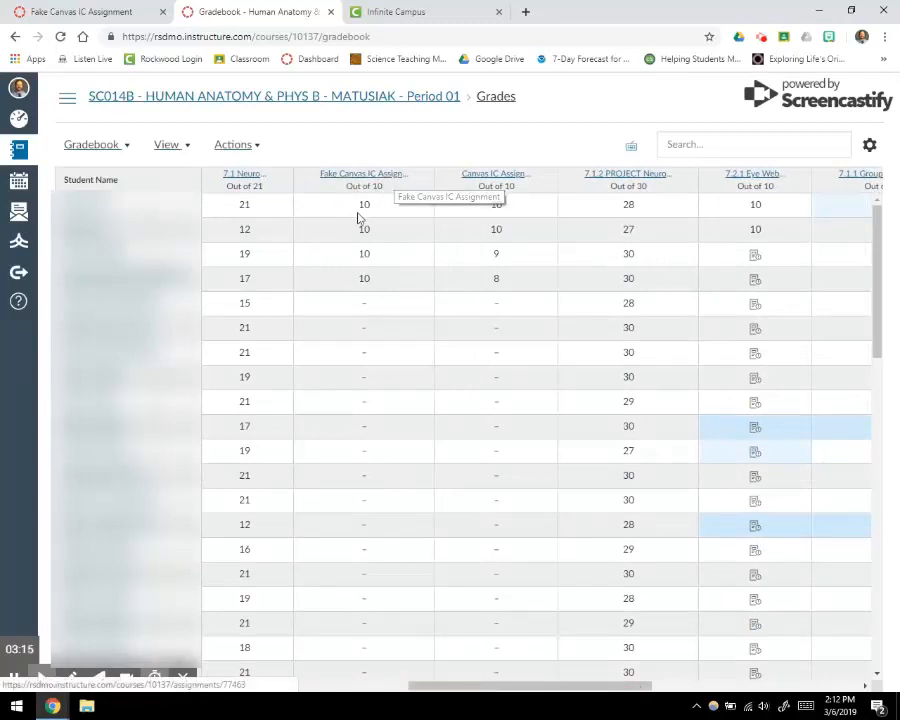
click(256, 147)
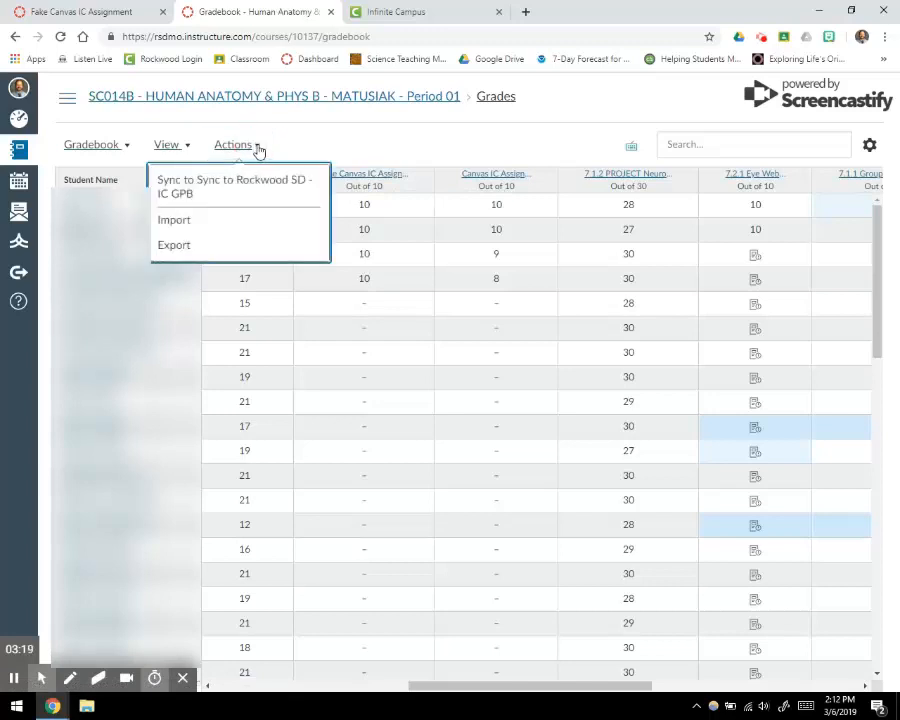
click(217, 191)
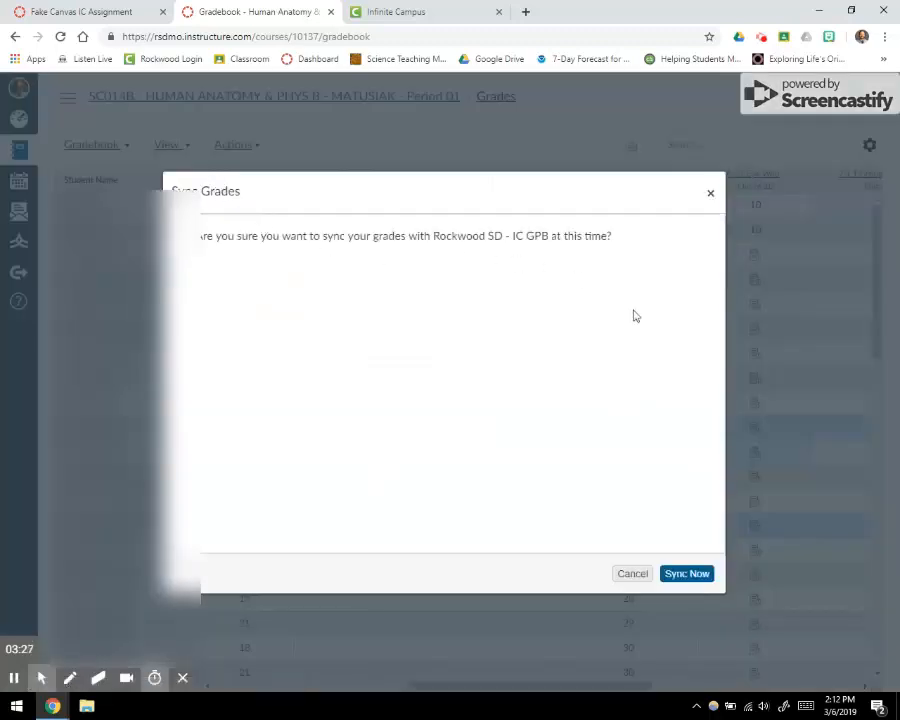
click(695, 579)
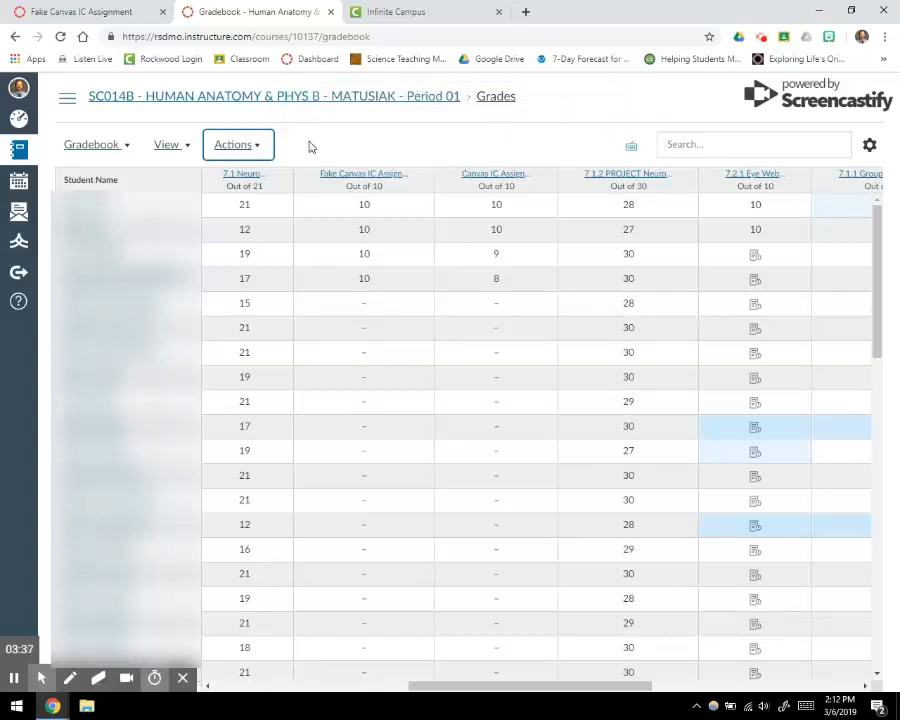
Open the course's Grade Sync report and review the request dates and status of the latest sync
click(123, 101)
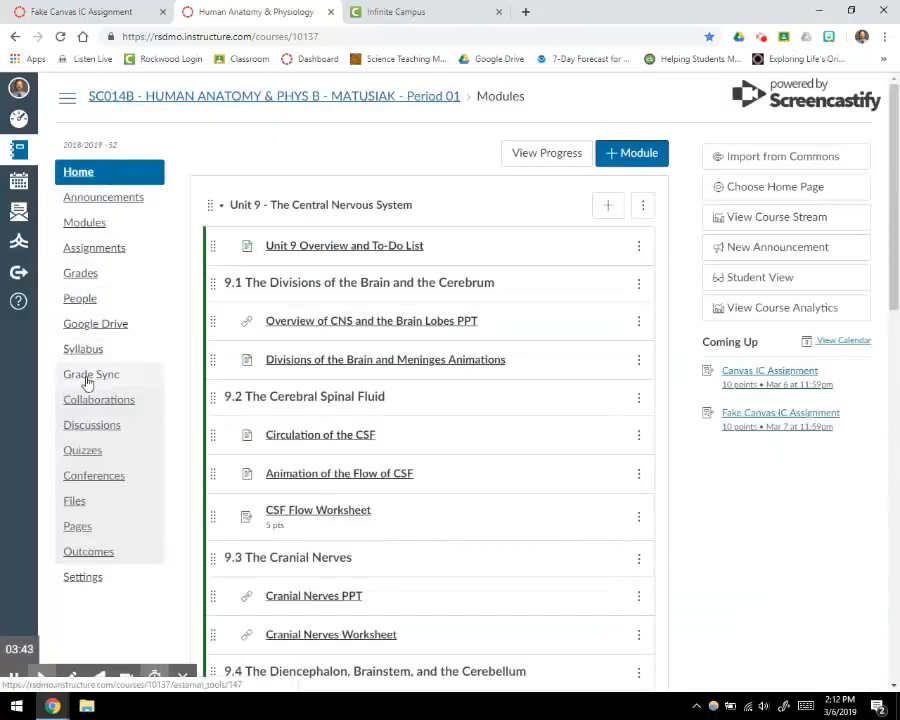
click(88, 380)
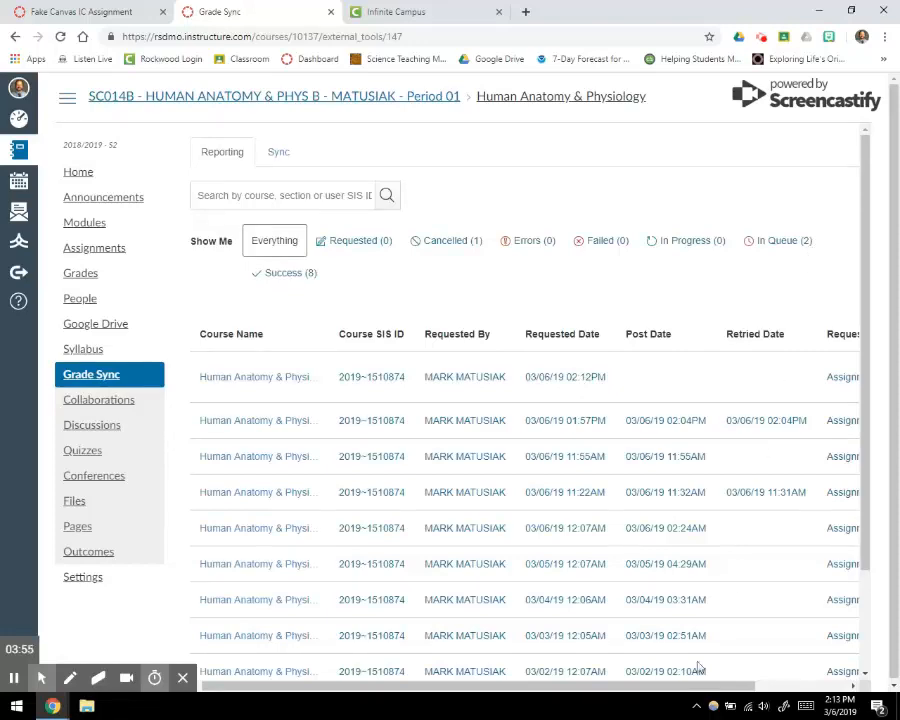
drag(683, 685, 820, 695)
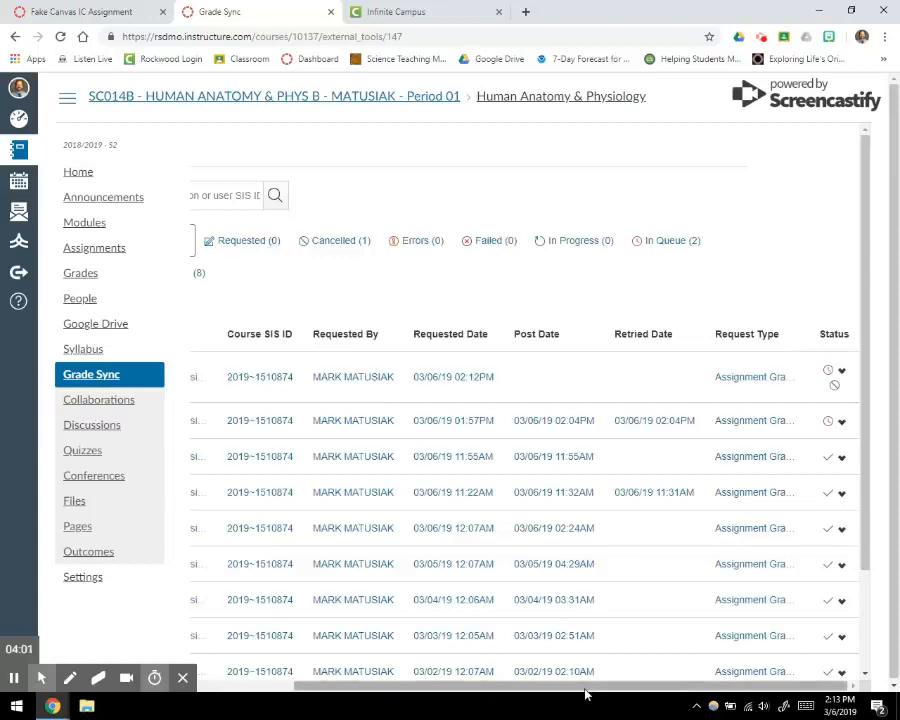
drag(583, 686, 490, 687)
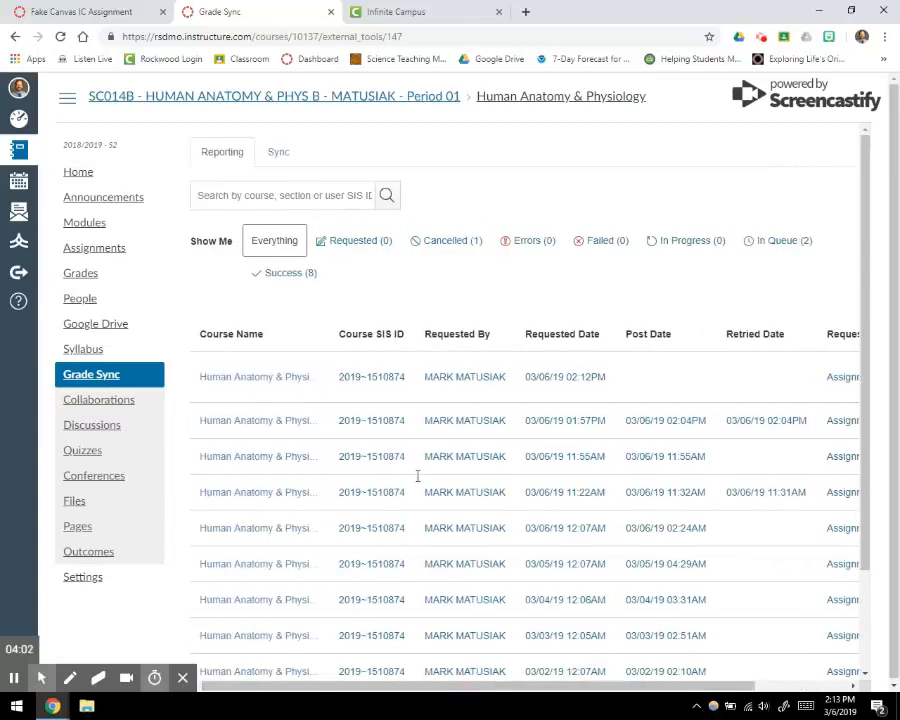
Save the Grade Sync settings with Scheduled Daily Sync enabled, and return to the sync report
click(278, 157)
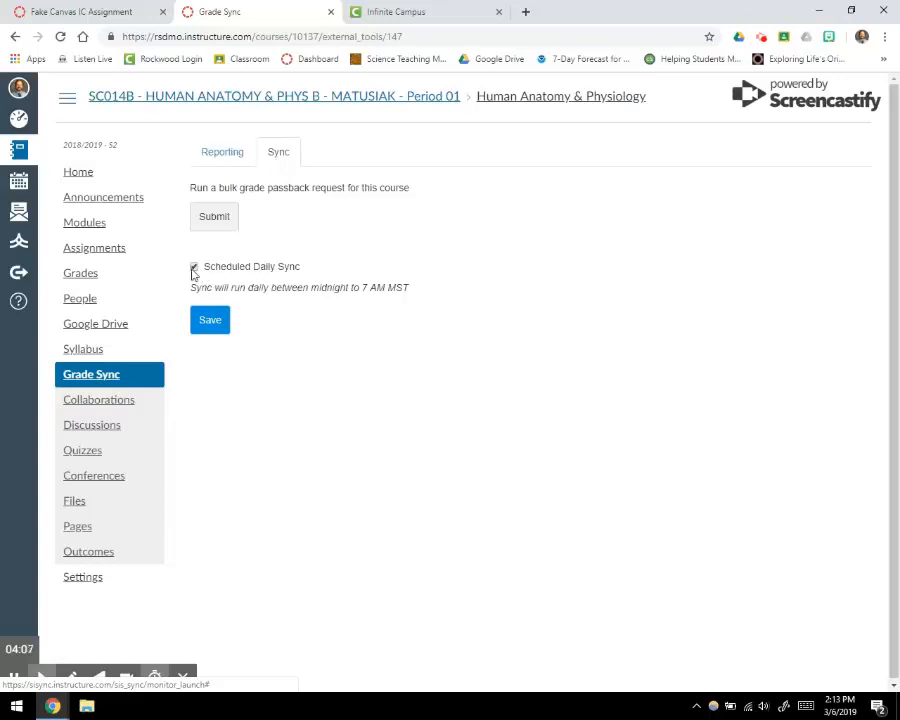
click(216, 319)
click(218, 328)
click(228, 153)
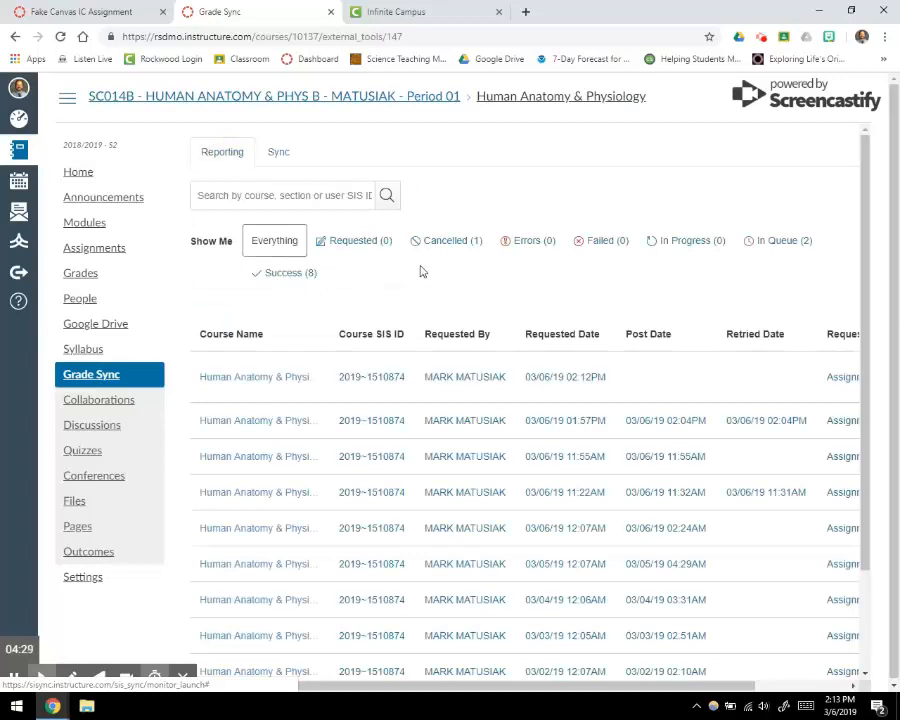
Switch to Infinite Campus and open the uncategorized assignments of section 03) SC014B-3 in the Grade Book
click(16, 677)
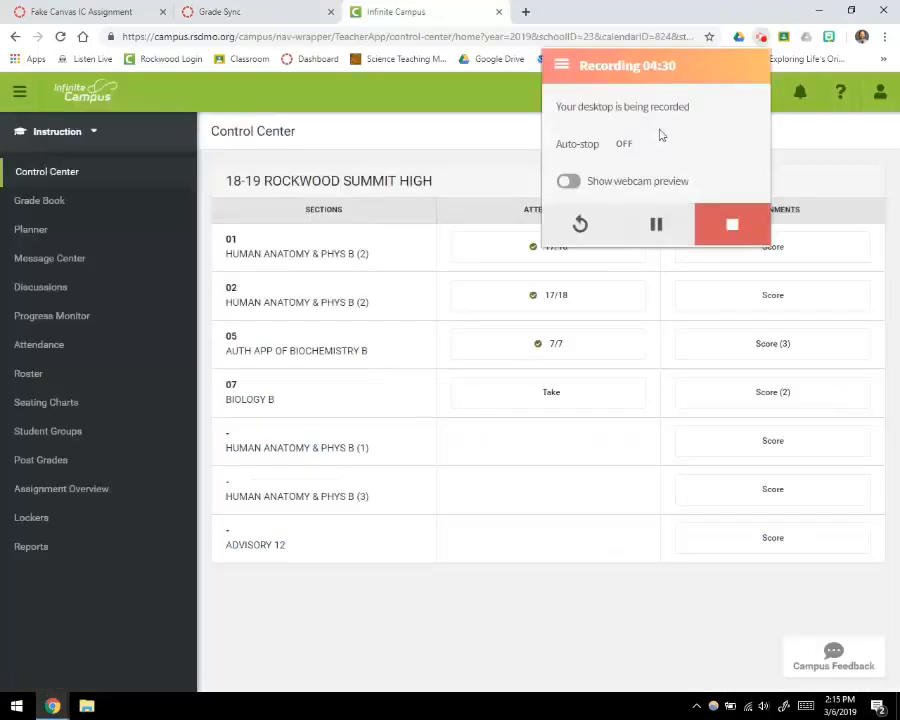
click(628, 8)
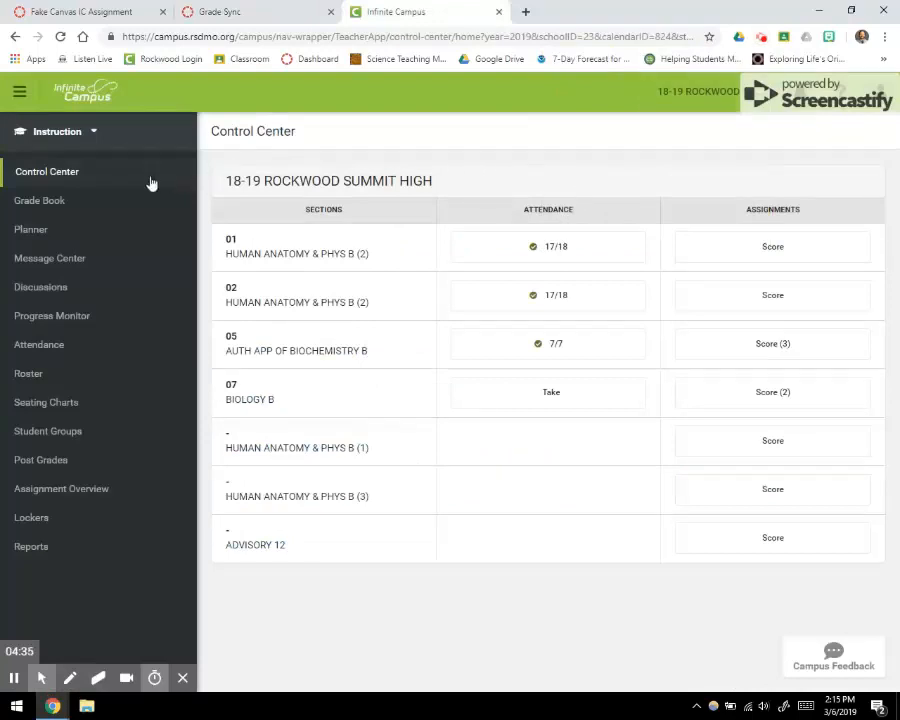
click(50, 203)
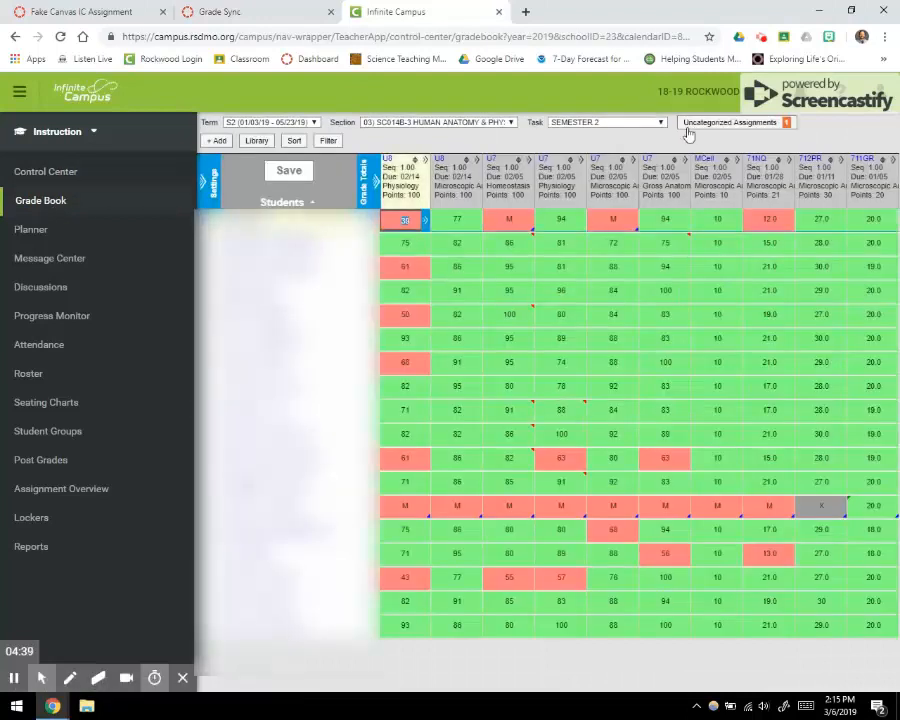
click(758, 124)
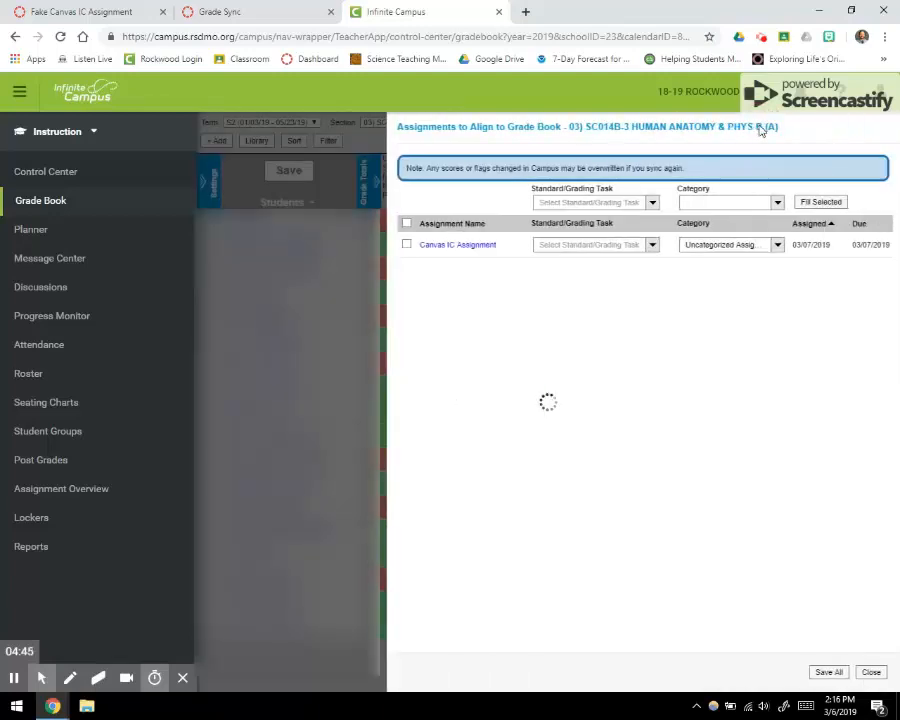
Select Canvas IC Assignment, set its category to Gross Anatomy, and try to save the alignment
click(407, 246)
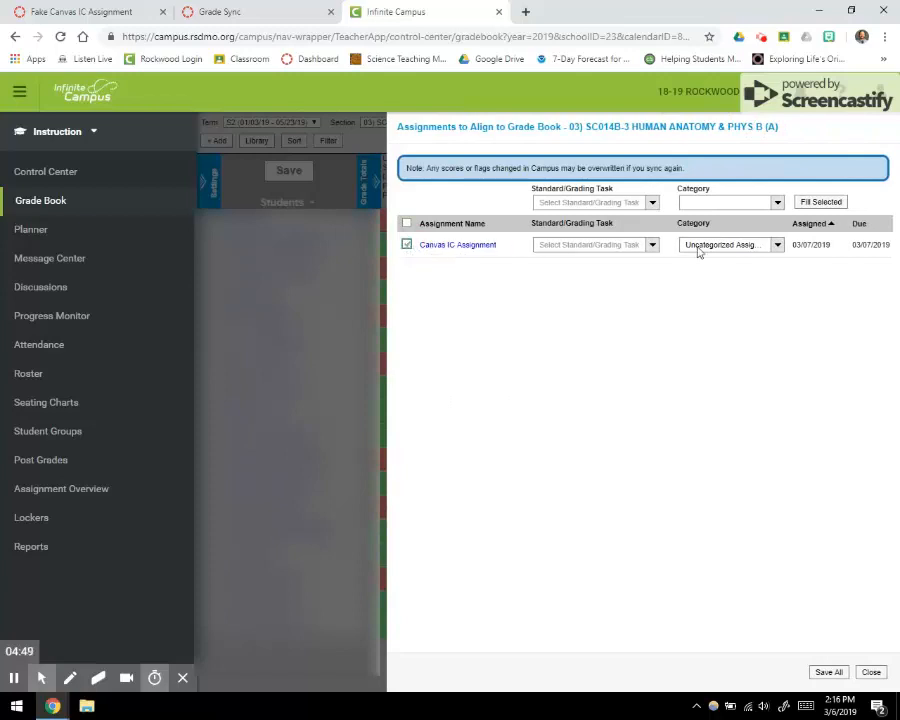
click(775, 247)
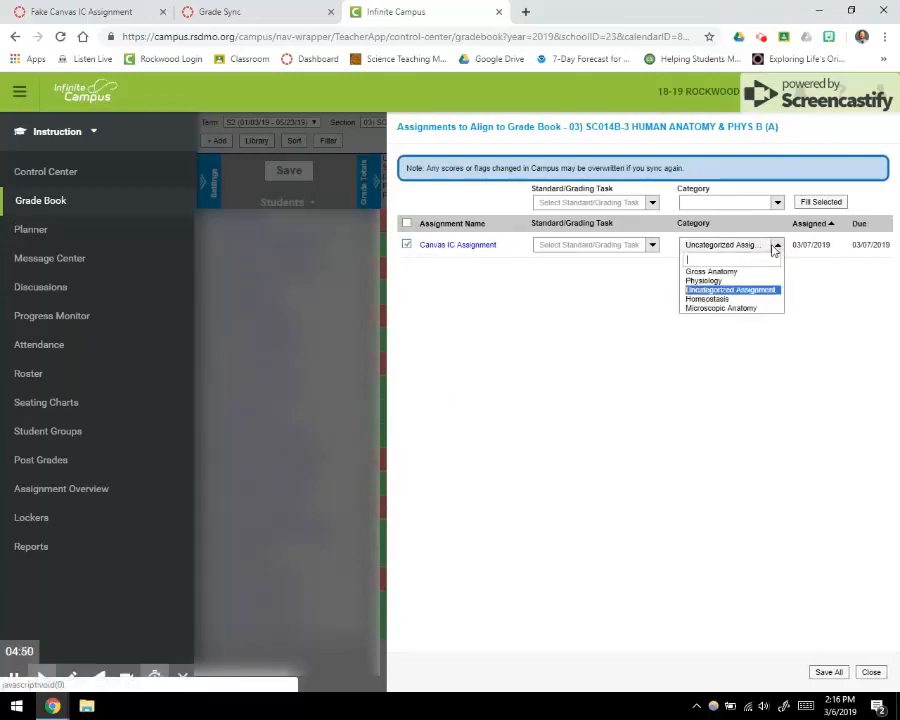
click(716, 274)
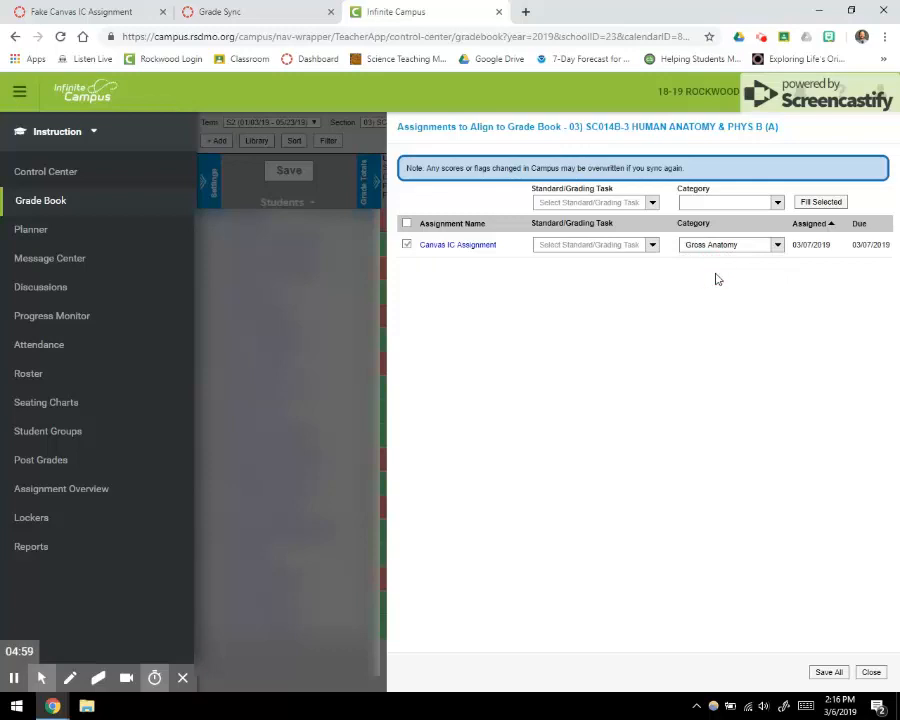
click(829, 672)
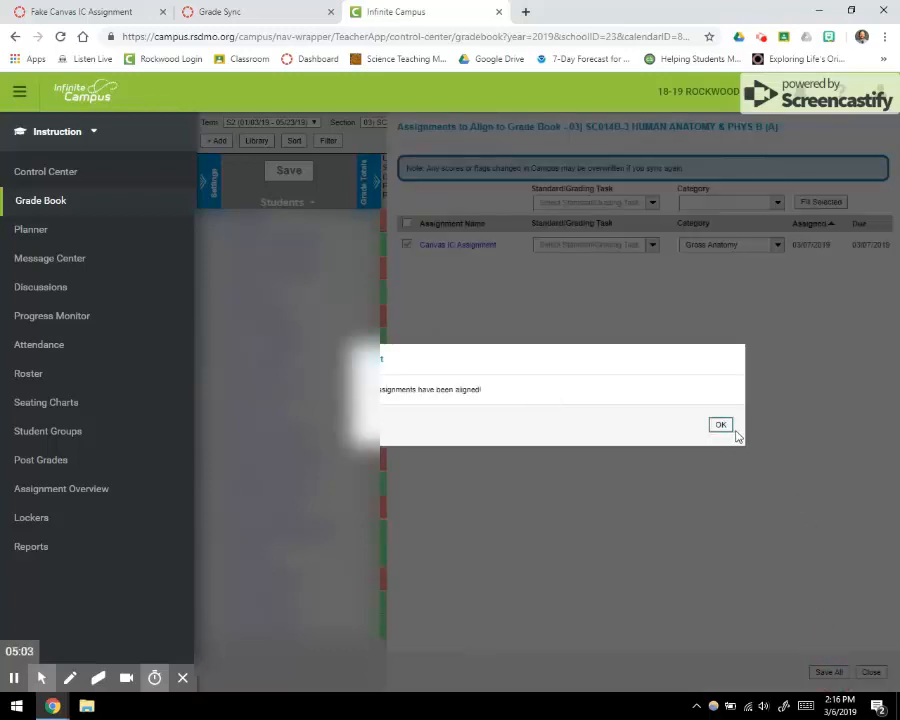
click(718, 425)
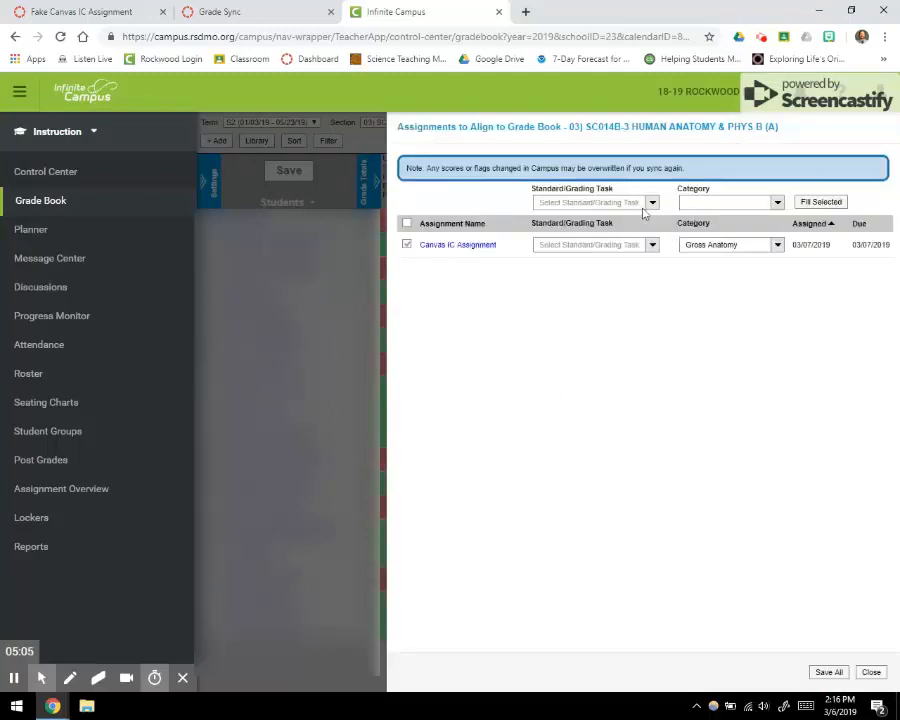
Set Canvas IC Assignment's grading task to SEMESTER 2, save the alignment, and return to the section's Grade Book
click(651, 245)
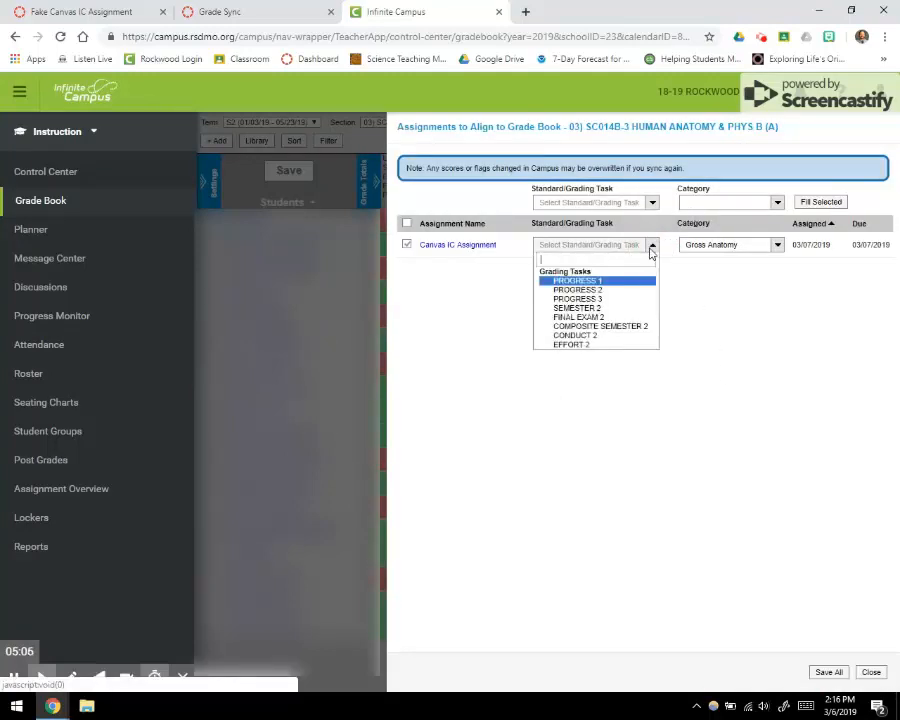
click(621, 313)
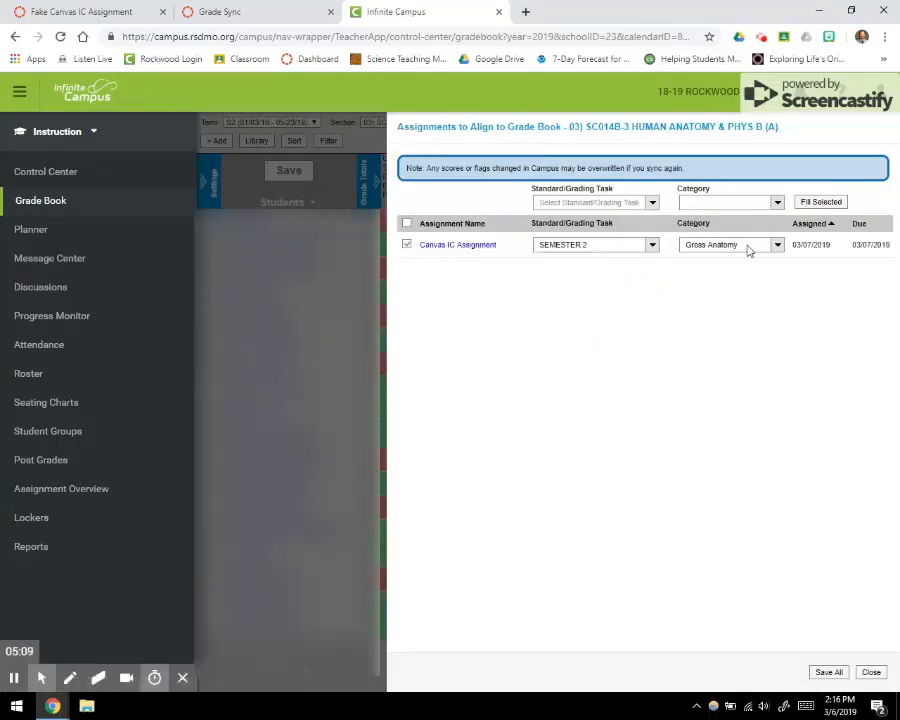
click(830, 672)
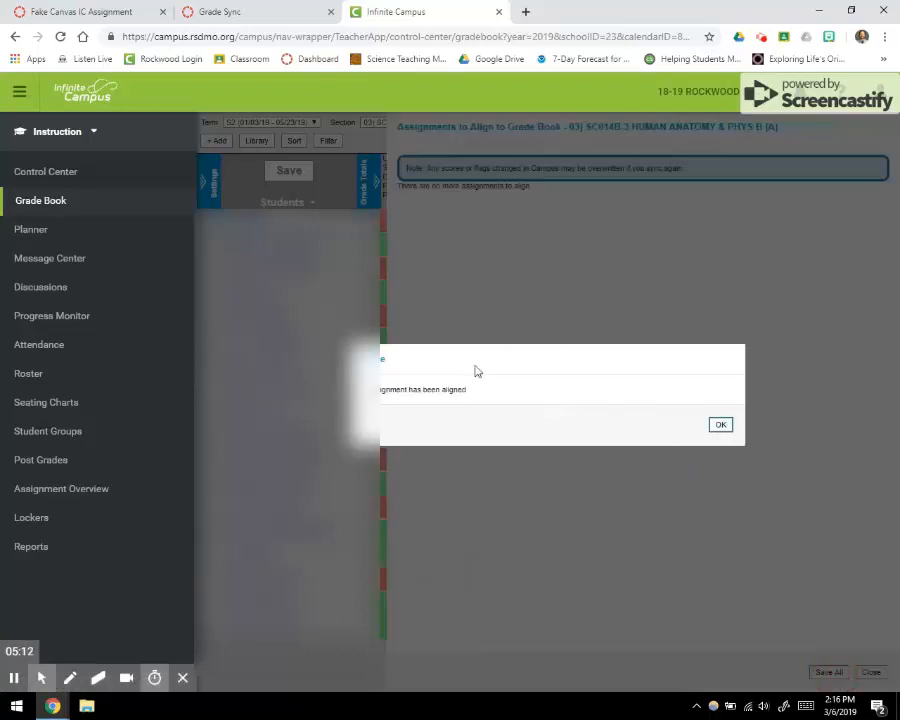
click(720, 424)
click(866, 673)
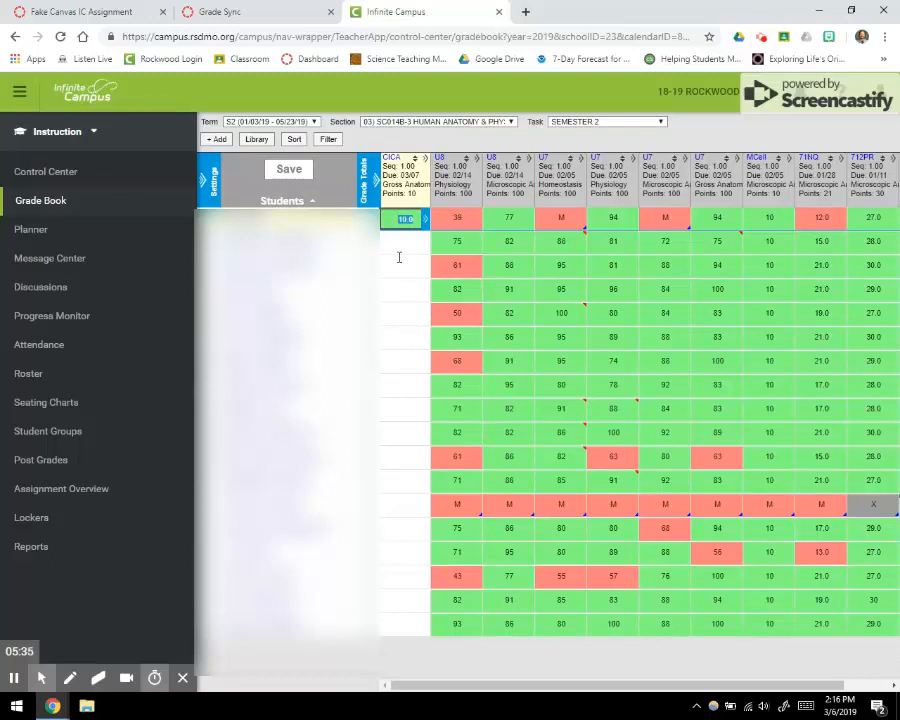
Switch the Grade Book to section 01) SC014B-1 and open its uncategorized assignments
click(478, 122)
click(462, 155)
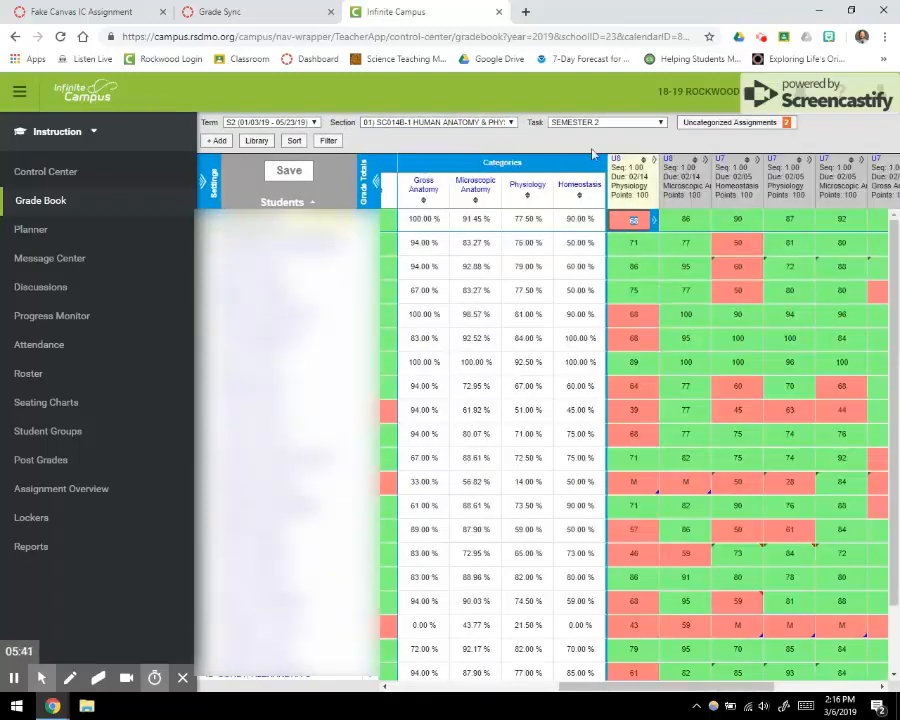
click(710, 125)
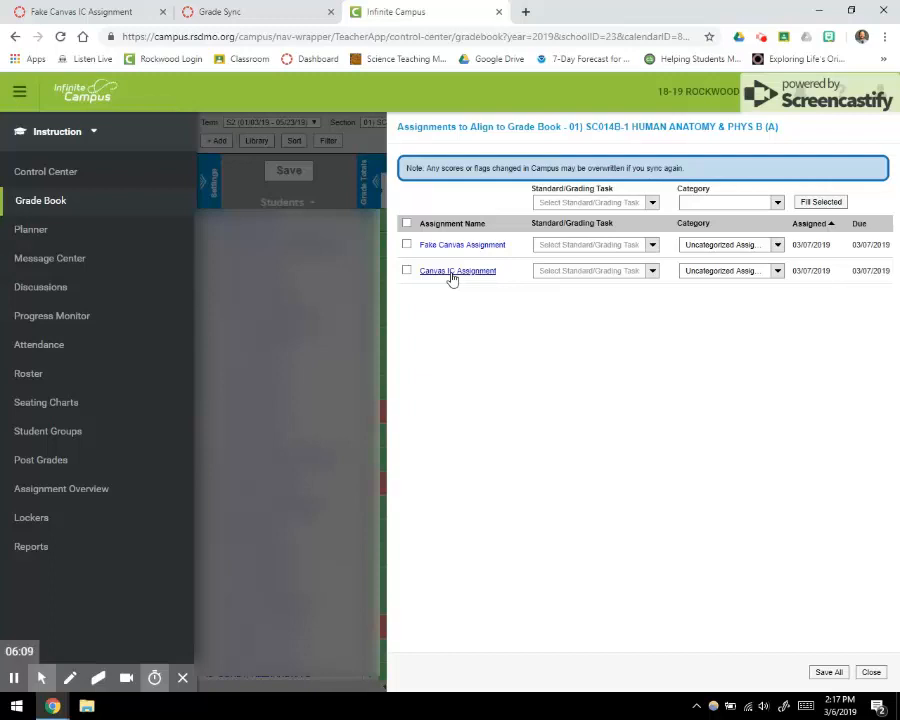
Align section 01's Canvas IC Assignment to grading task SEMESTER 2 and category Gross Anatomy, save, and return to the Grade Book
click(407, 271)
click(585, 271)
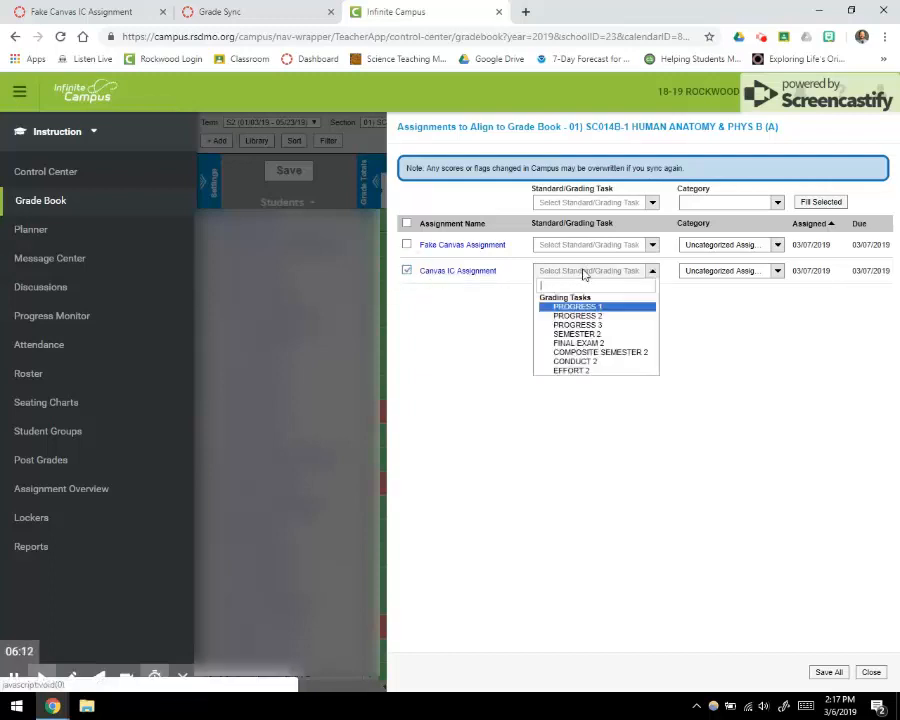
click(578, 334)
click(727, 269)
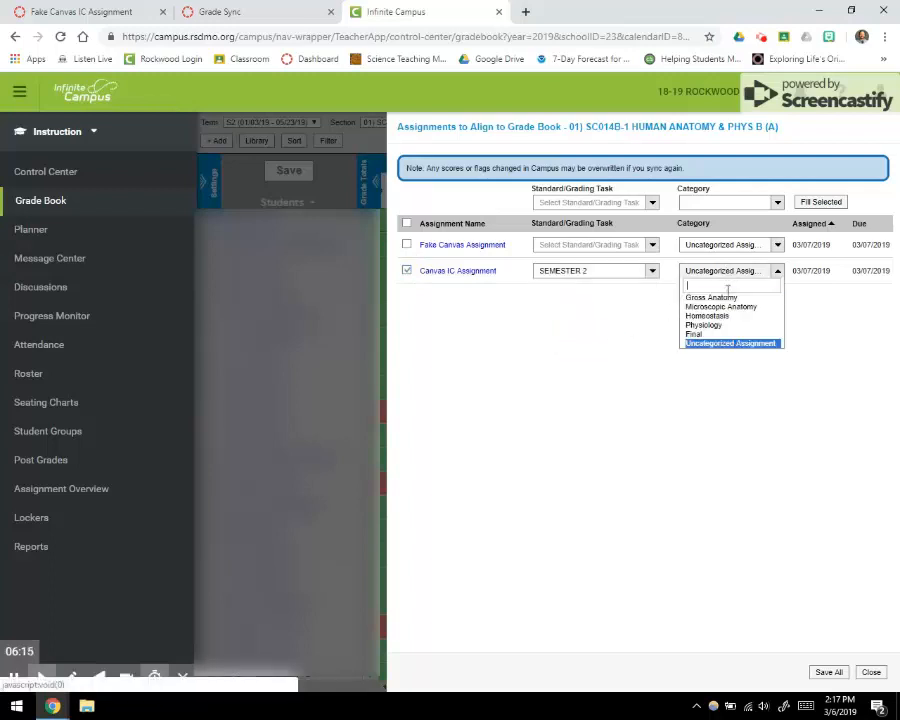
click(712, 295)
click(829, 671)
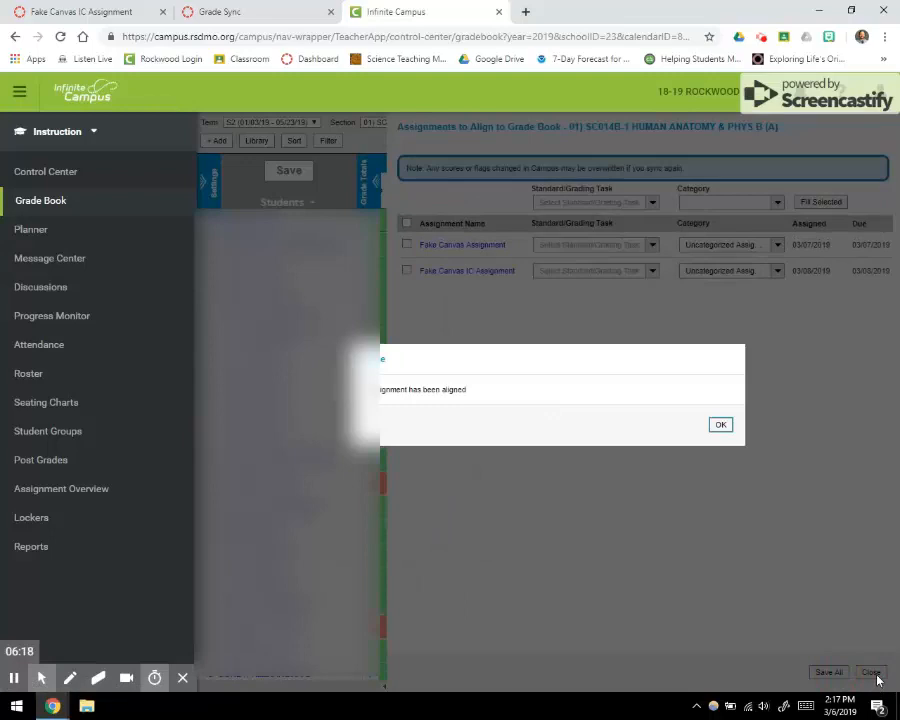
click(720, 424)
click(870, 670)
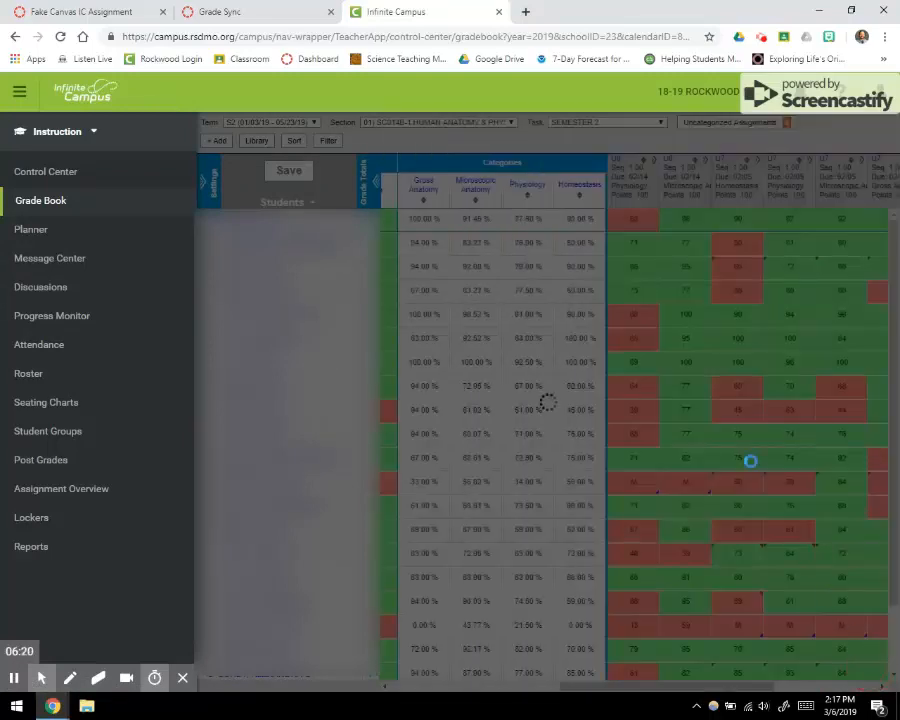